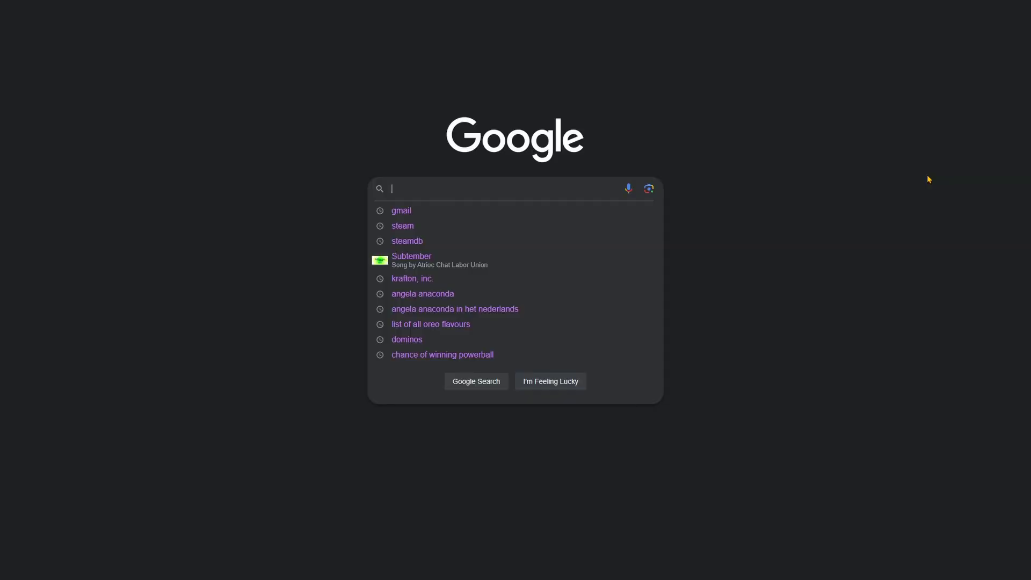
# Search 'move plugin OBS' and open the Move plugin page on the OBS Forums
pyautogui.write('mov')
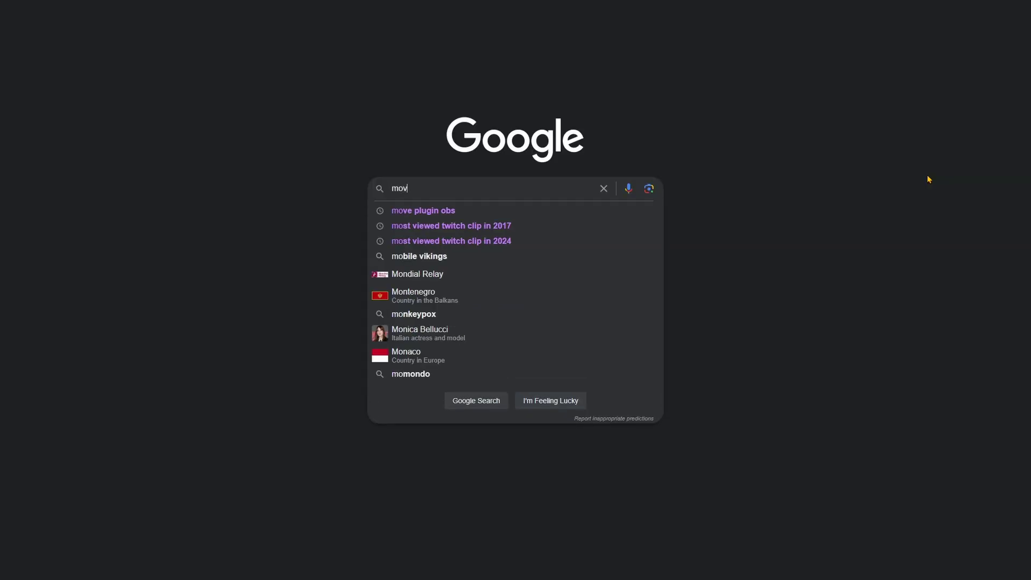
pyautogui.write('e plugin OBS')
pyautogui.press('Return')
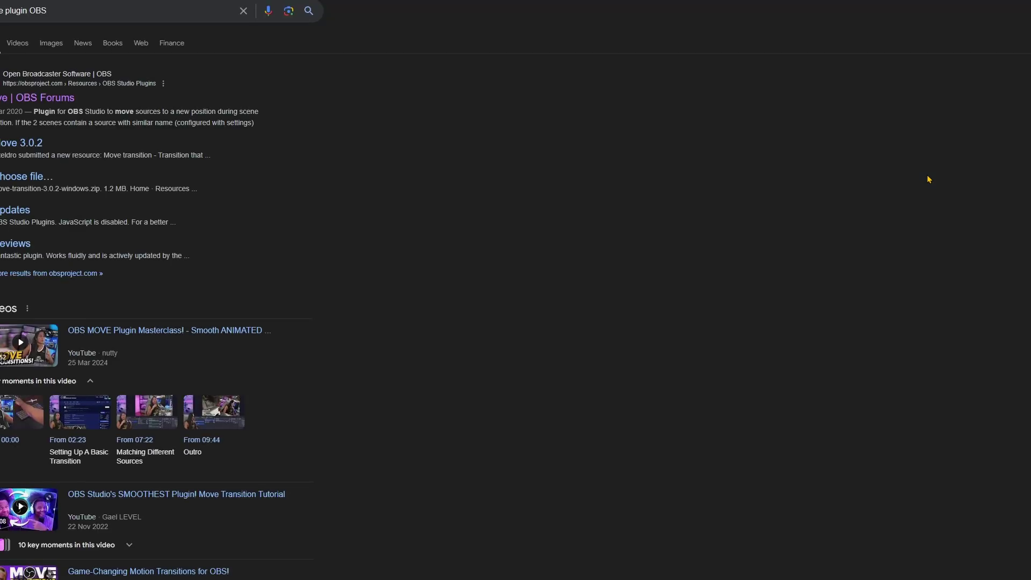
pyautogui.click(66, 101)
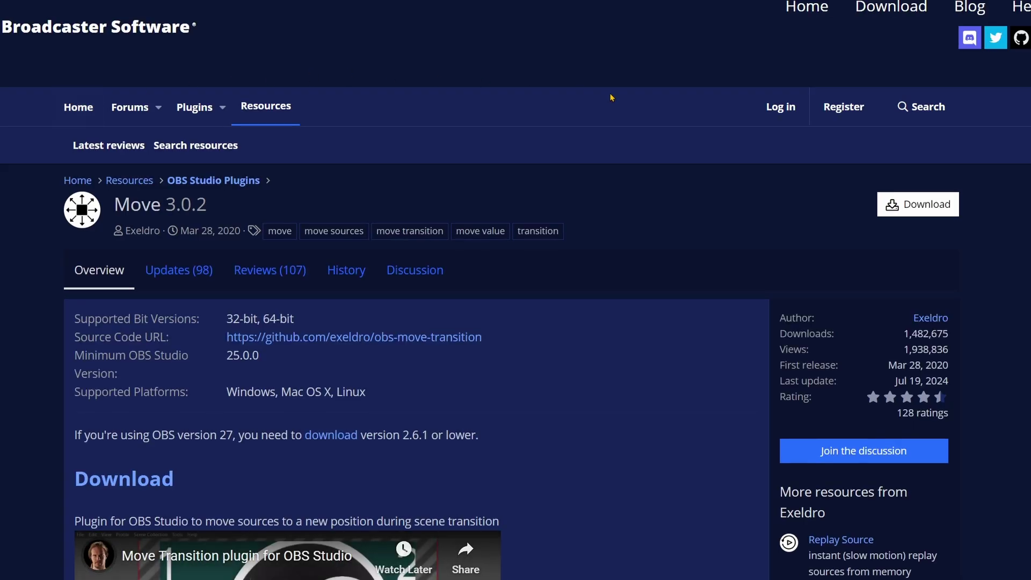
# Download the Move 3.0.2 Windows zip and copy its data and obs-plugins folders into the OBS folder
pyautogui.click(897, 207)
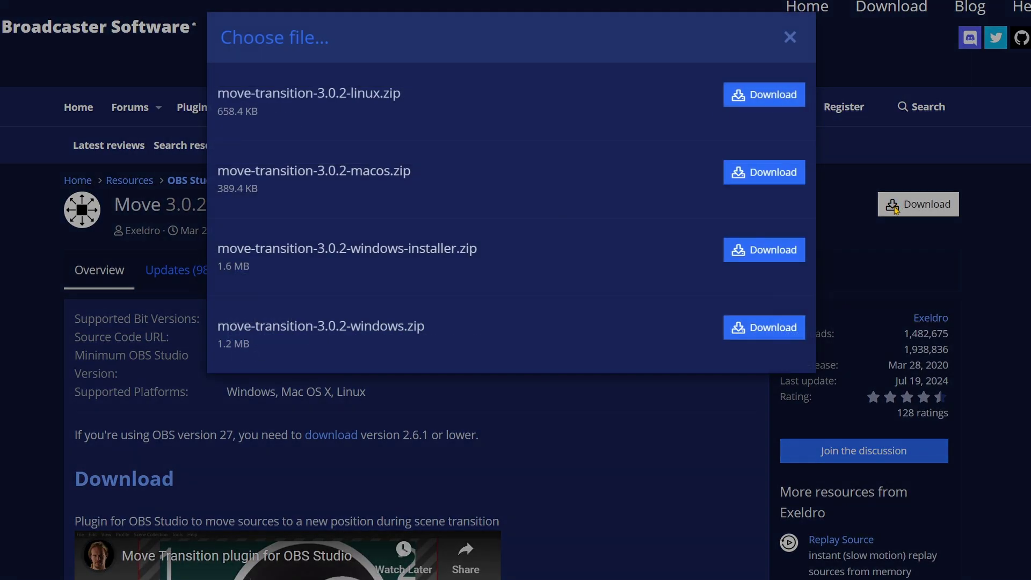
pyautogui.click(781, 333)
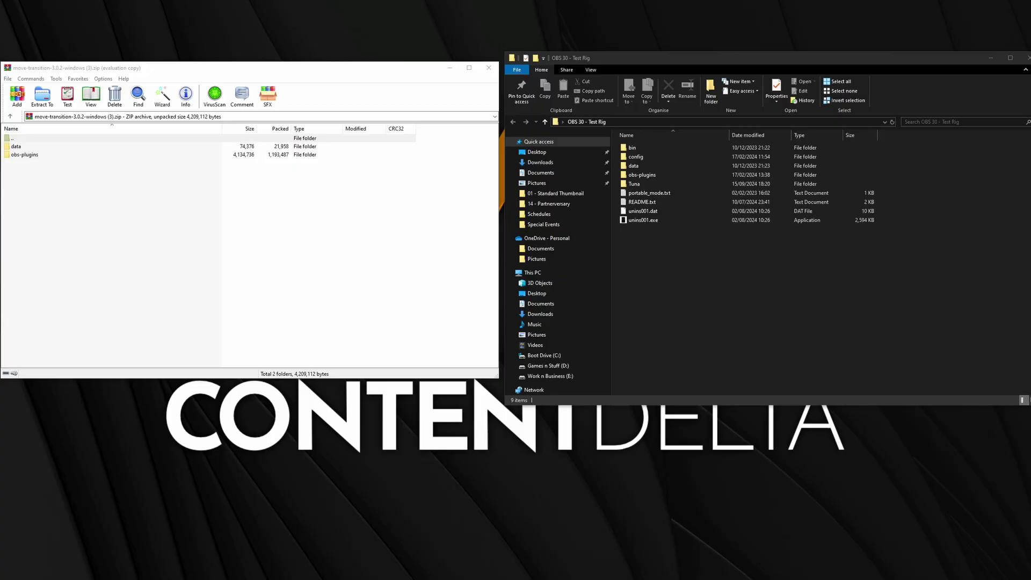
pyautogui.moveTo(63, 166); pyautogui.dragTo(31, 150)
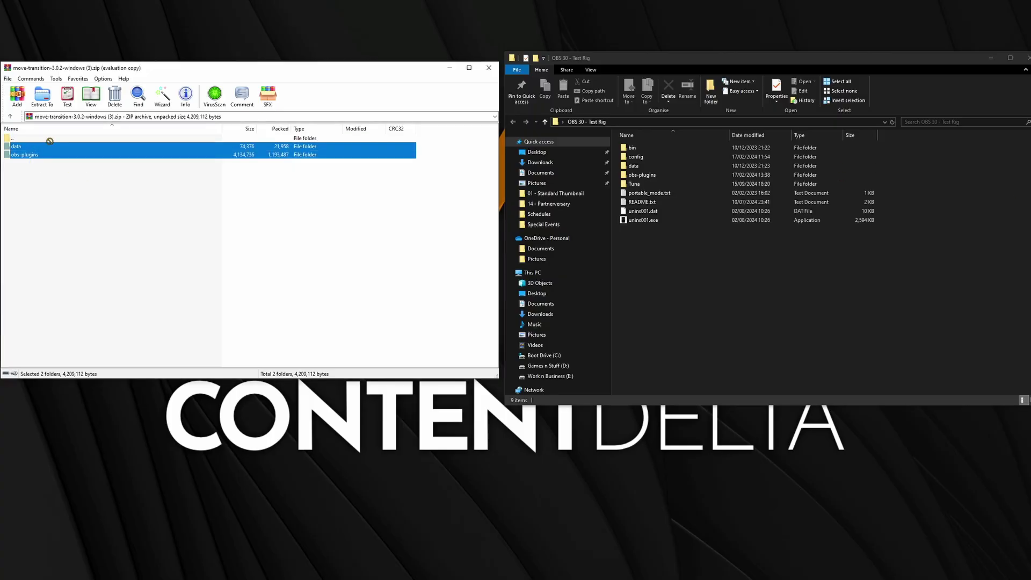
pyautogui.moveTo(682, 242); pyautogui.dragTo(682, 243)
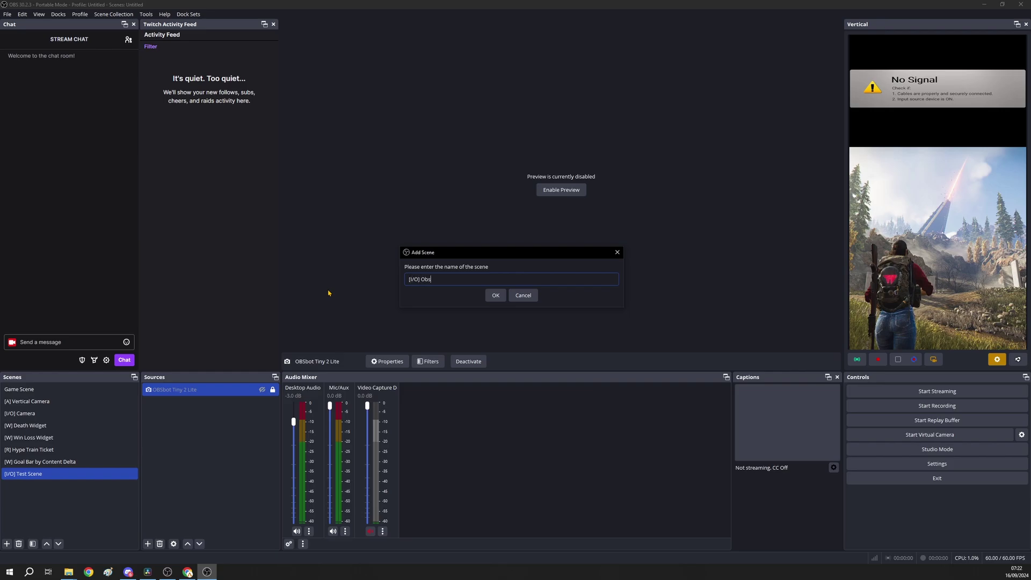
# Name the new scene [I/O] Obsbot and add the existing OBSbot Tiny 2 Lite camera to it
pyautogui.write('bot')
pyautogui.press('Return')
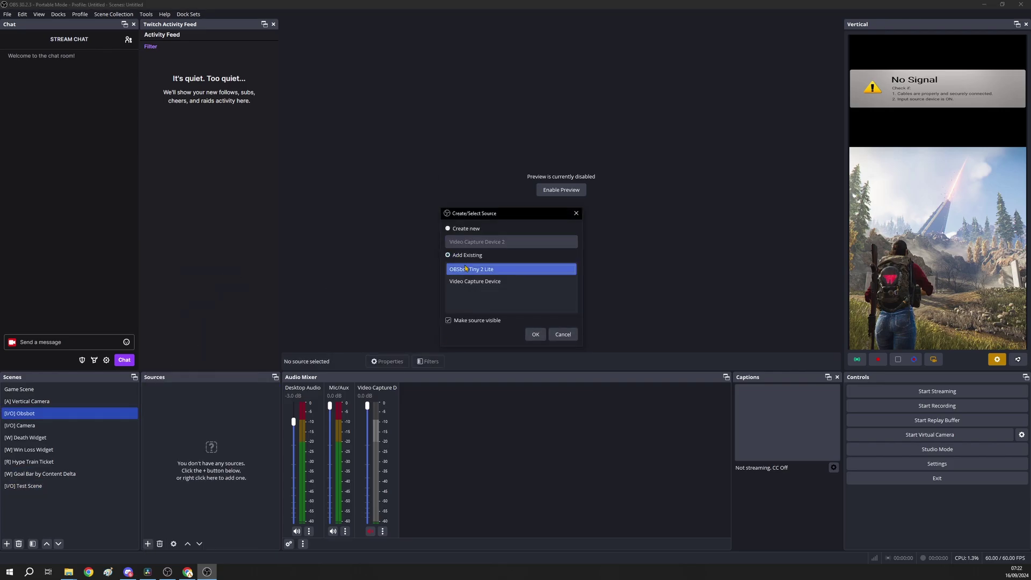
pyautogui.click(535, 334)
pyautogui.click(561, 189)
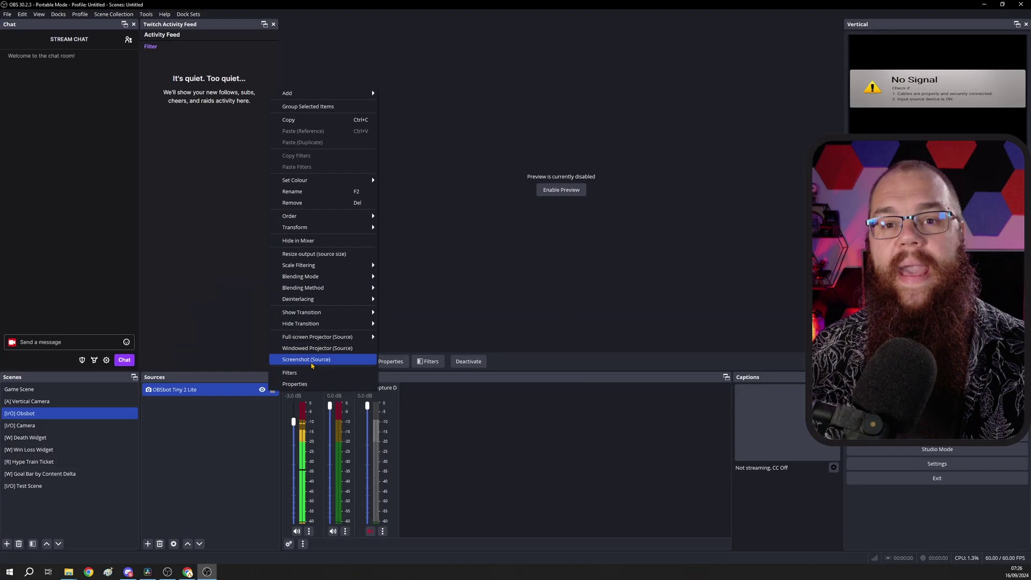
# Add a Move Video Capture Device effect filter to the OBSbot Tiny 2 Lite source
pyautogui.click(315, 357)
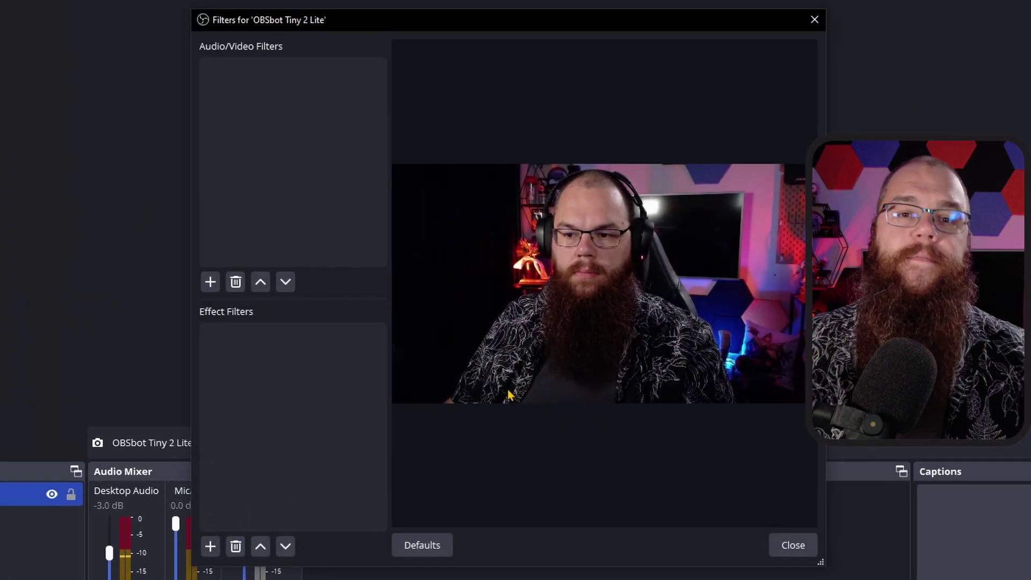
pyautogui.click(210, 546)
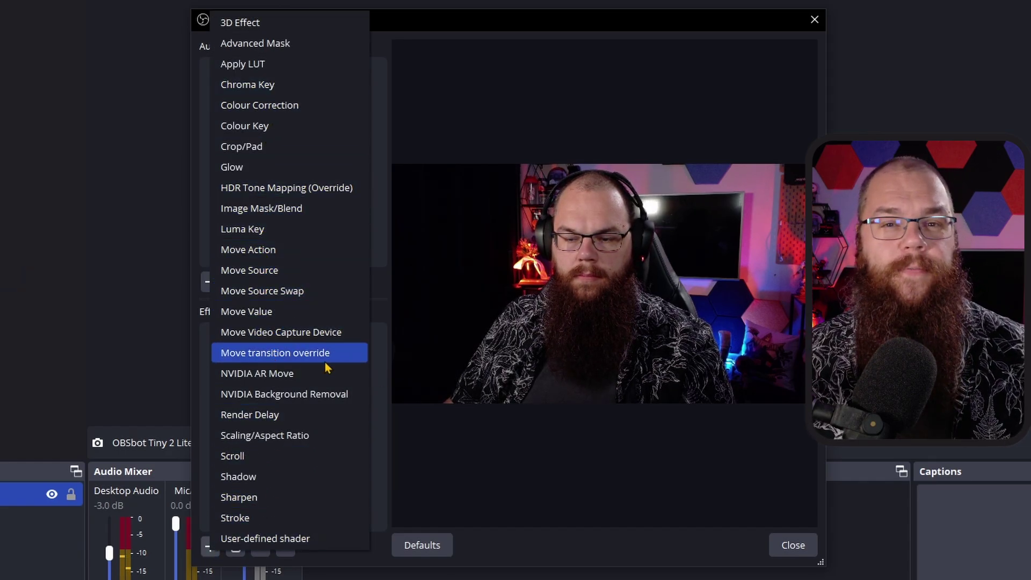
pyautogui.click(328, 337)
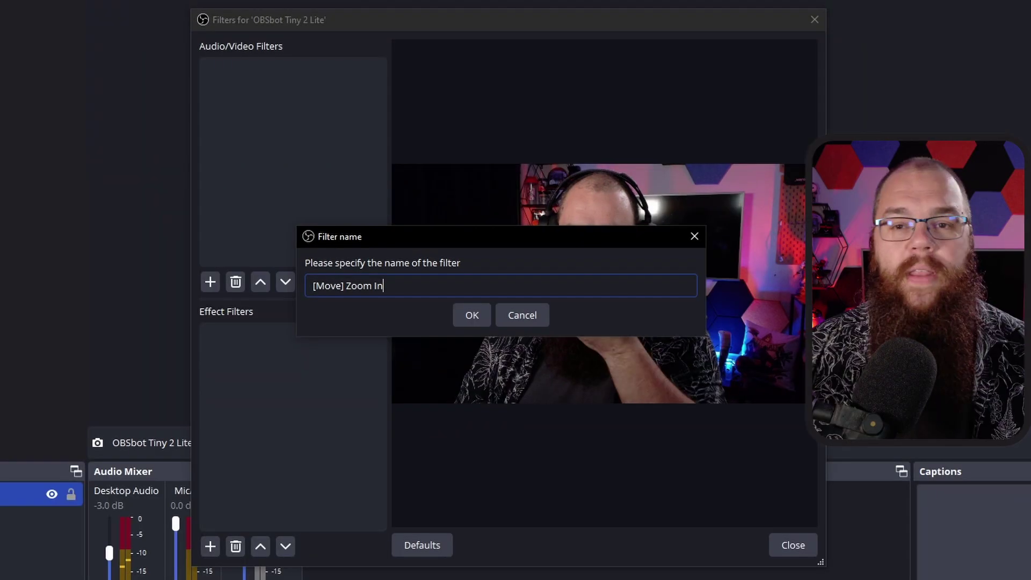
# Create [Move] Zoom In on the OBSBOT Tiny 2 Lite StreamCamera, adding 2 to Camera Control Zoom
pyautogui.press('Return')
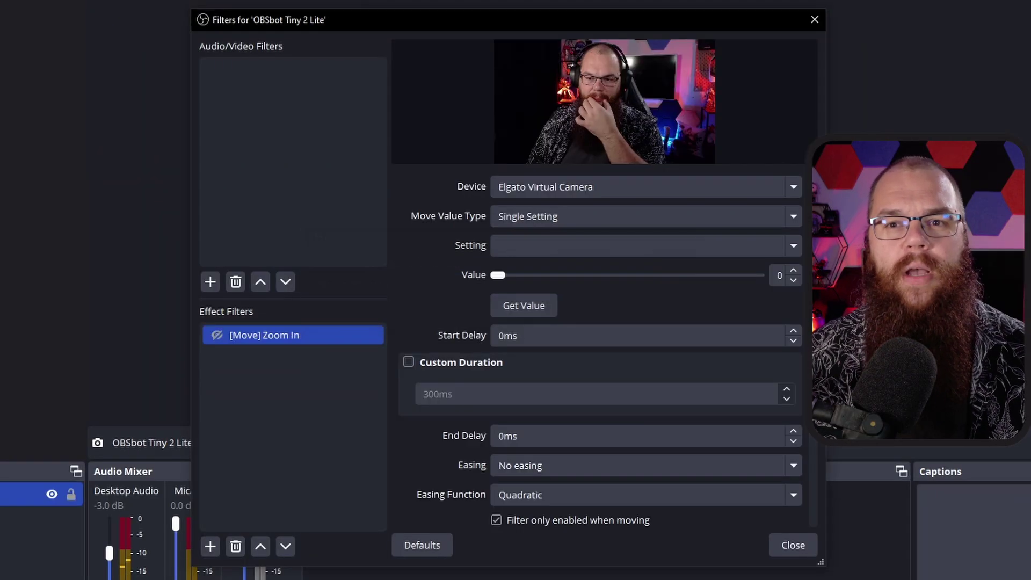
pyautogui.click(587, 184)
pyautogui.click(578, 242)
pyautogui.click(577, 225)
pyautogui.click(552, 277)
pyautogui.click(557, 252)
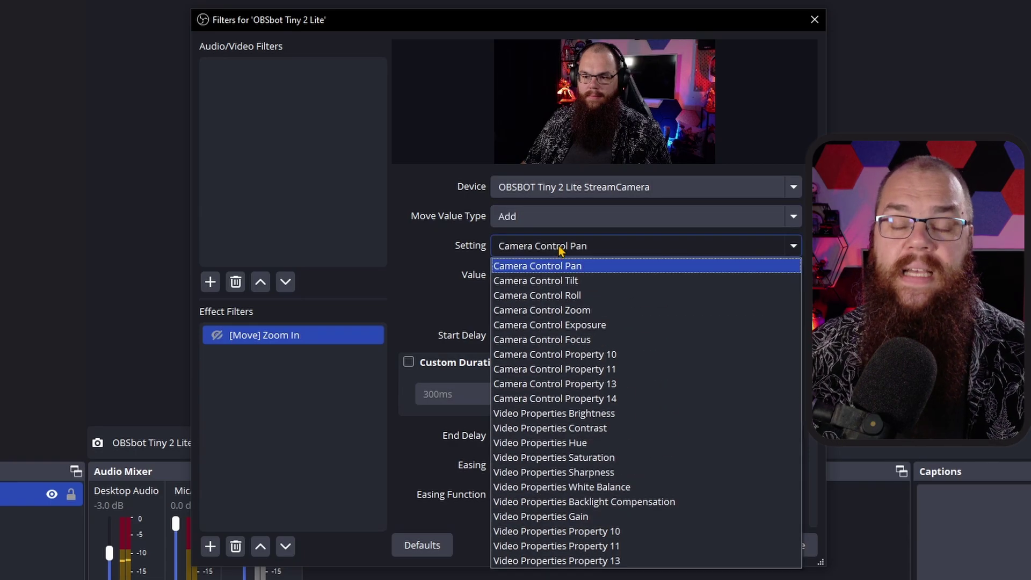
pyautogui.click(580, 314)
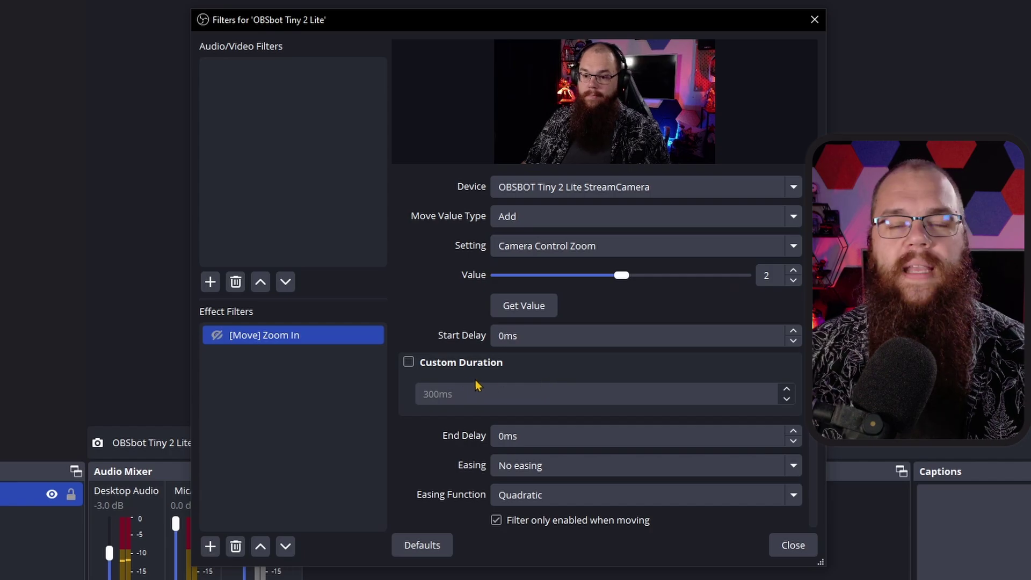
pyautogui.rightClick(274, 343)
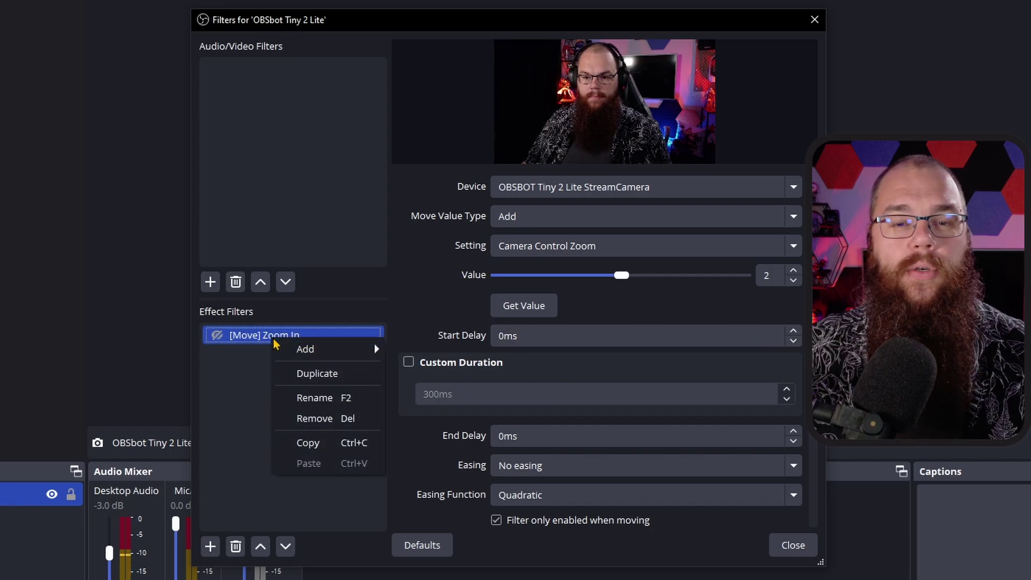
# Duplicate the [Move] Zoom In filter as [Move] Zoom Out
pyautogui.click(322, 374)
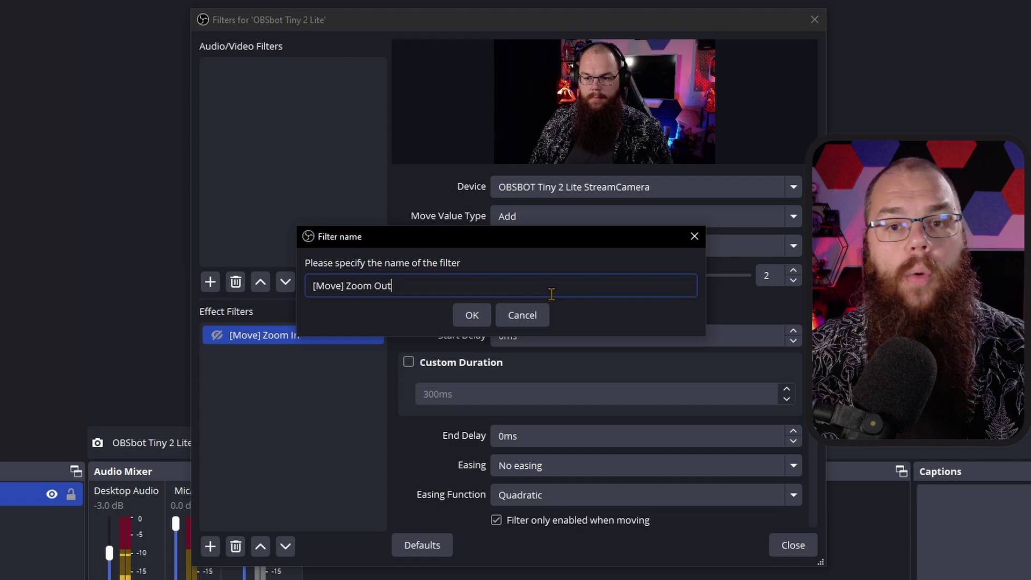
pyautogui.press('Return')
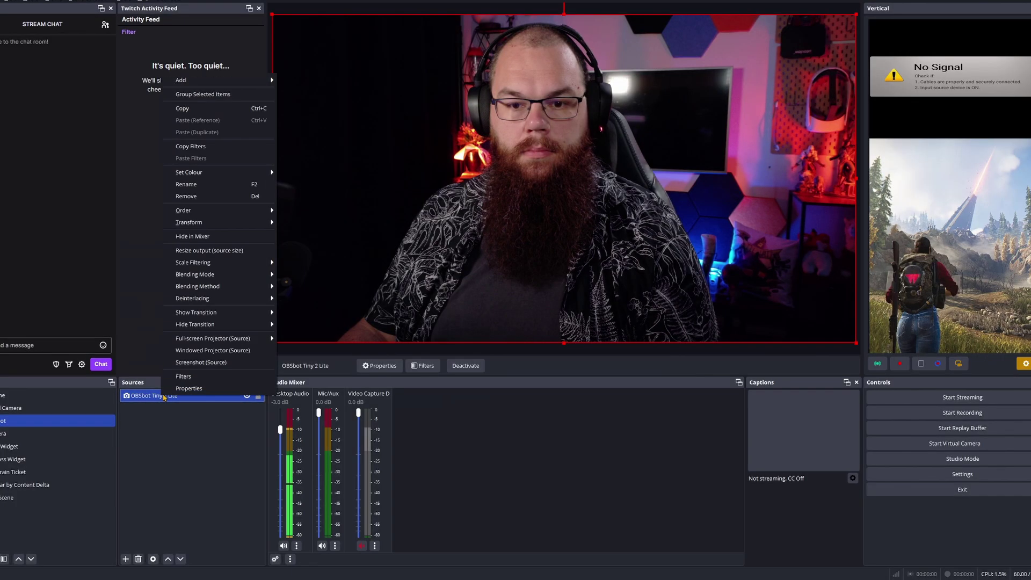
# Centre-align the OBSbot Tiny 2 Lite source and place it at 960, 540 px
pyautogui.moveTo(193, 222)
pyautogui.click(307, 221)
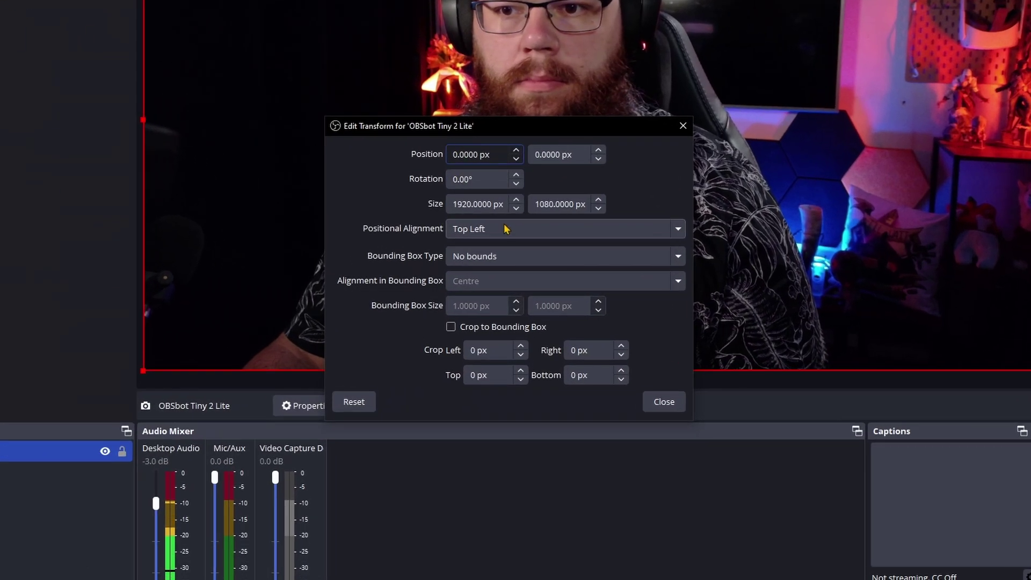
pyautogui.click(506, 229)
pyautogui.click(485, 298)
pyautogui.moveTo(242, 65); pyautogui.dragTo(732, 259)
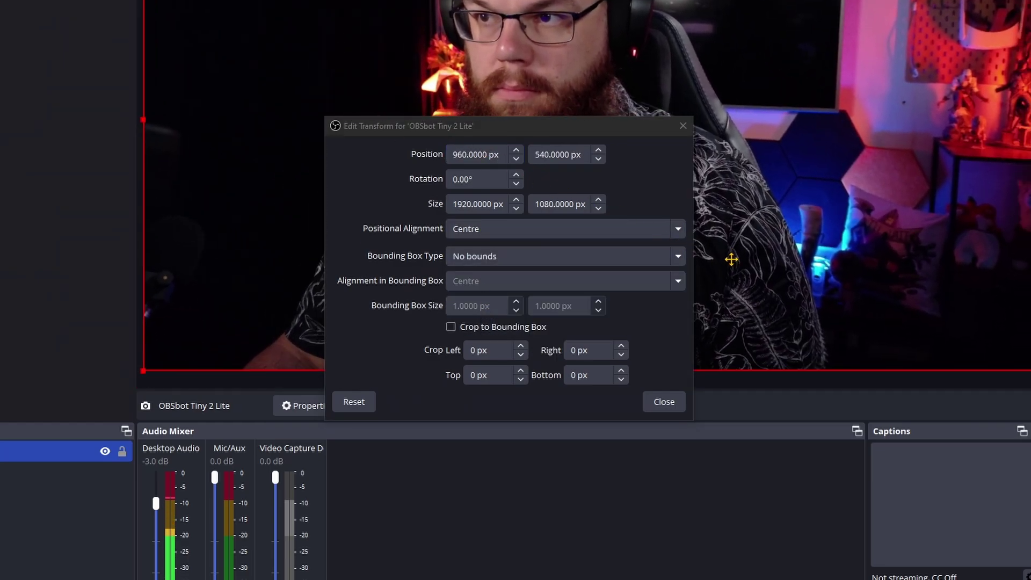
pyautogui.click(656, 411)
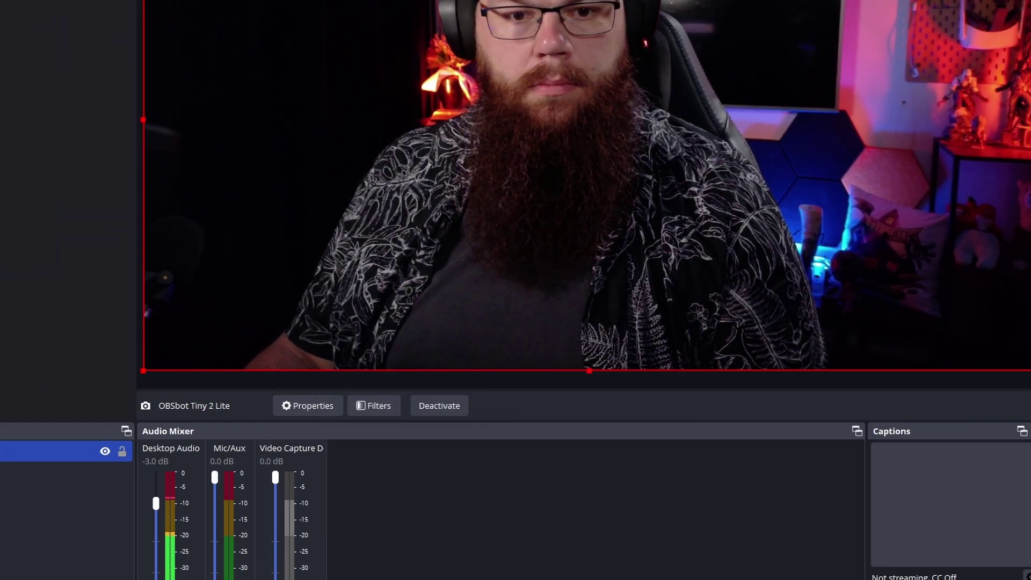
# Add a Move Source filter named [Move] Zoom In to the Obsbot source
pyautogui.click(373, 405)
pyautogui.click(245, 498)
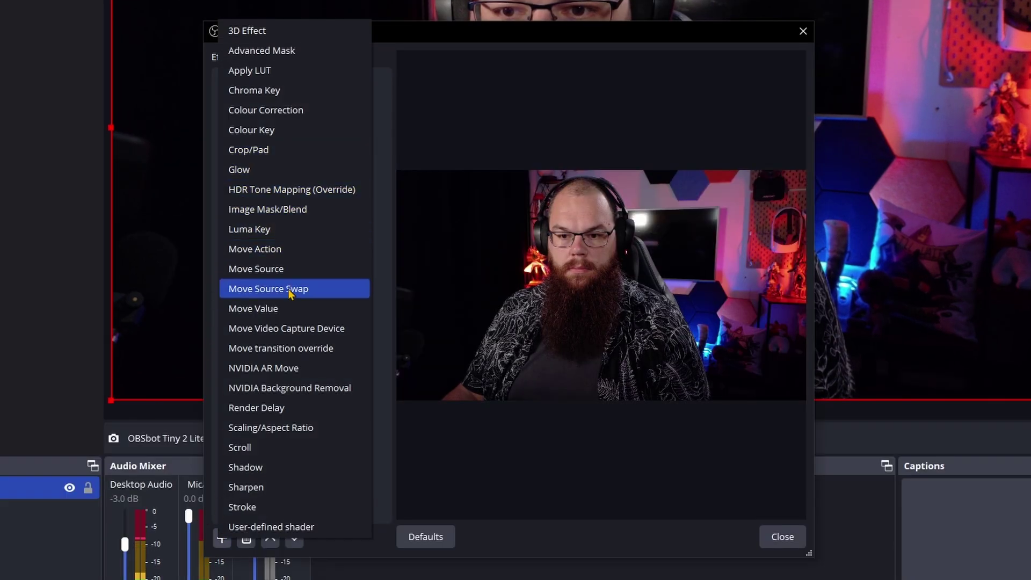
pyautogui.click(286, 269)
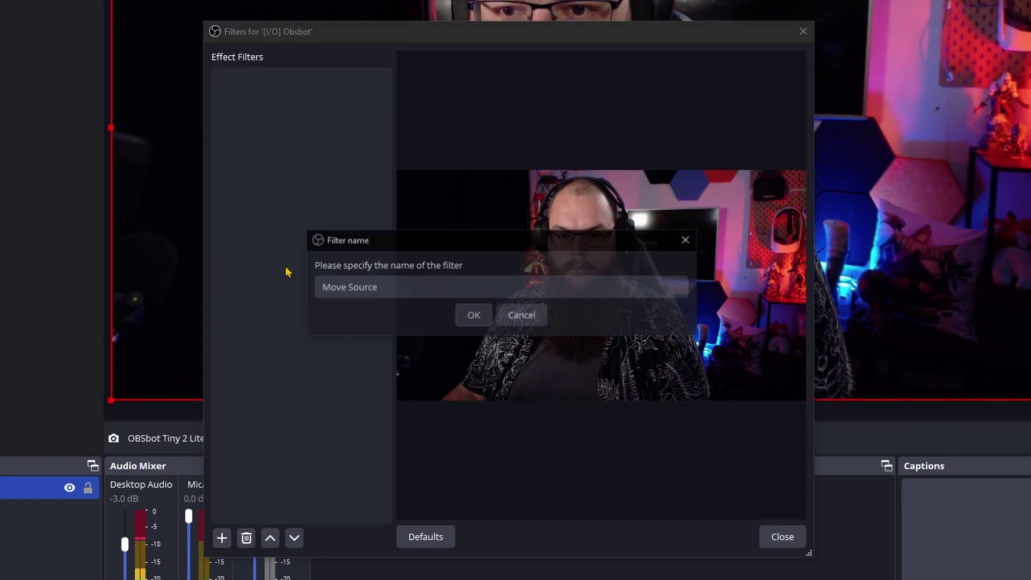
pyautogui.write('[Mo')
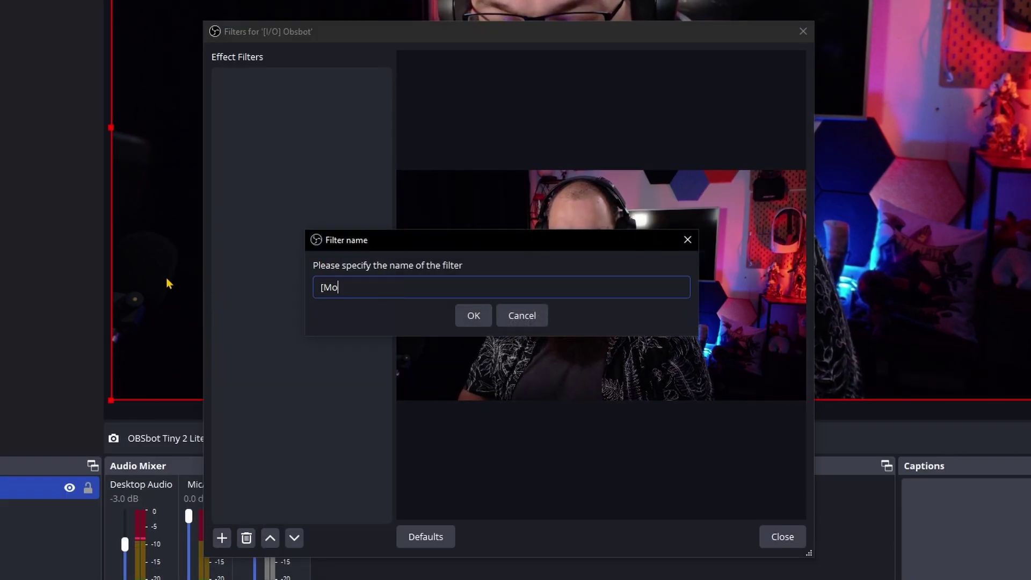
pyautogui.write('ve] Zoom In')
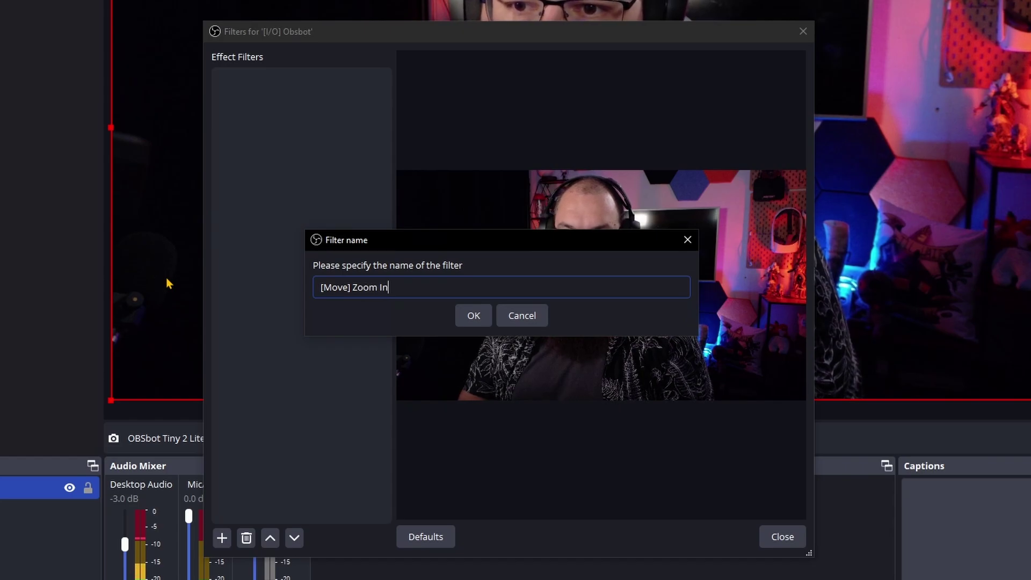
pyautogui.press('Return')
# Set the Zoom In filter's transform scale to x*1.025 and y*1.025
pyautogui.scroll(-1, 462, 319)
pyautogui.scroll(-3, 463, 317)
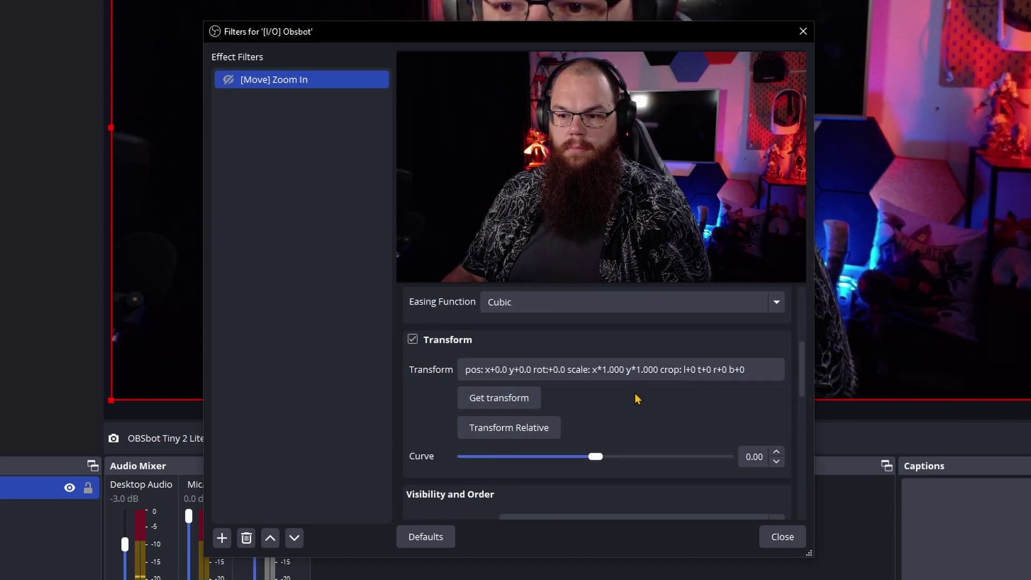
pyautogui.moveTo(609, 370); pyautogui.dragTo(624, 371)
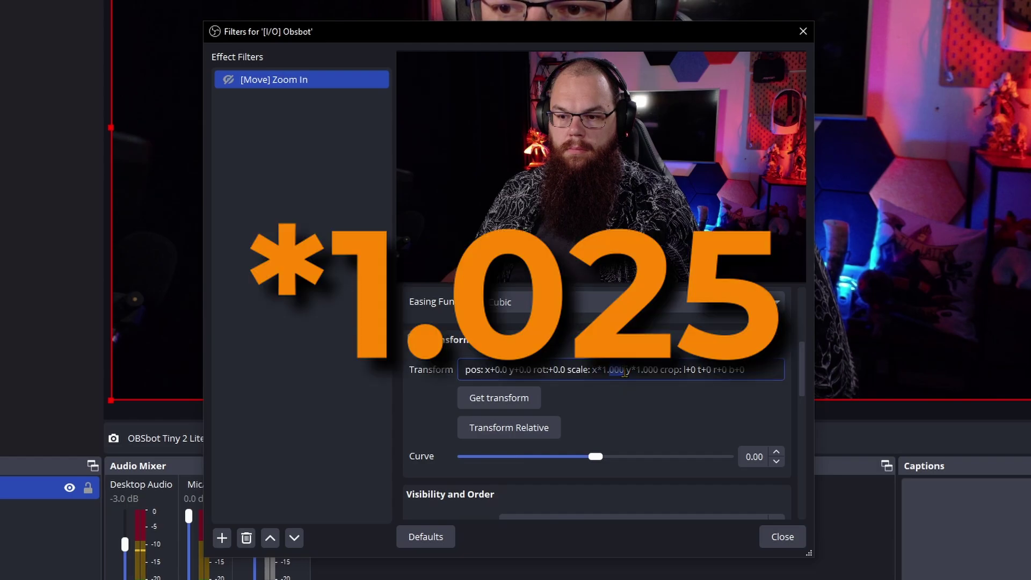
pyautogui.write('025')
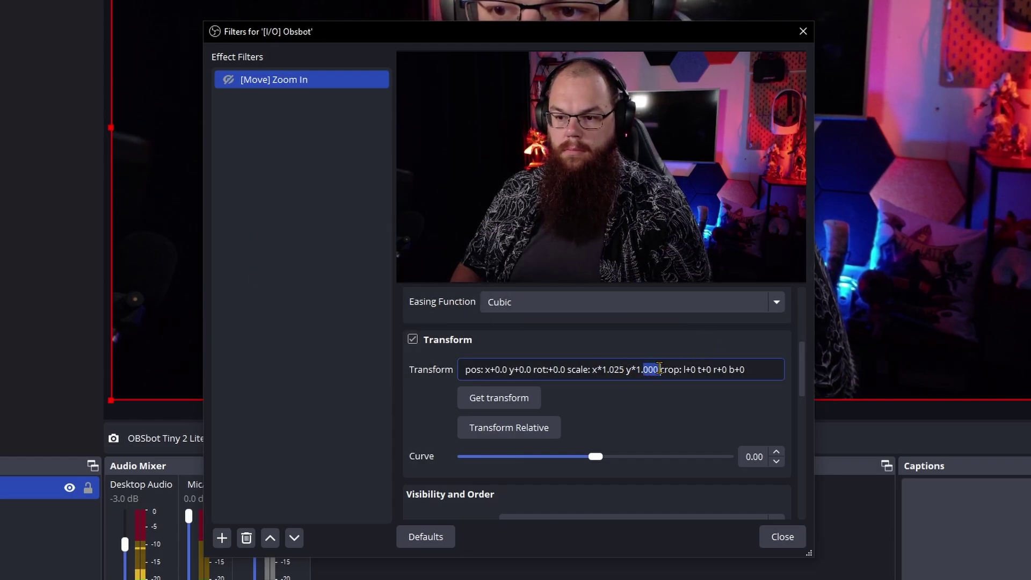
# Test the Zoom In filter, then duplicate it as [Move] Zoom Out
pyautogui.click(225, 83)
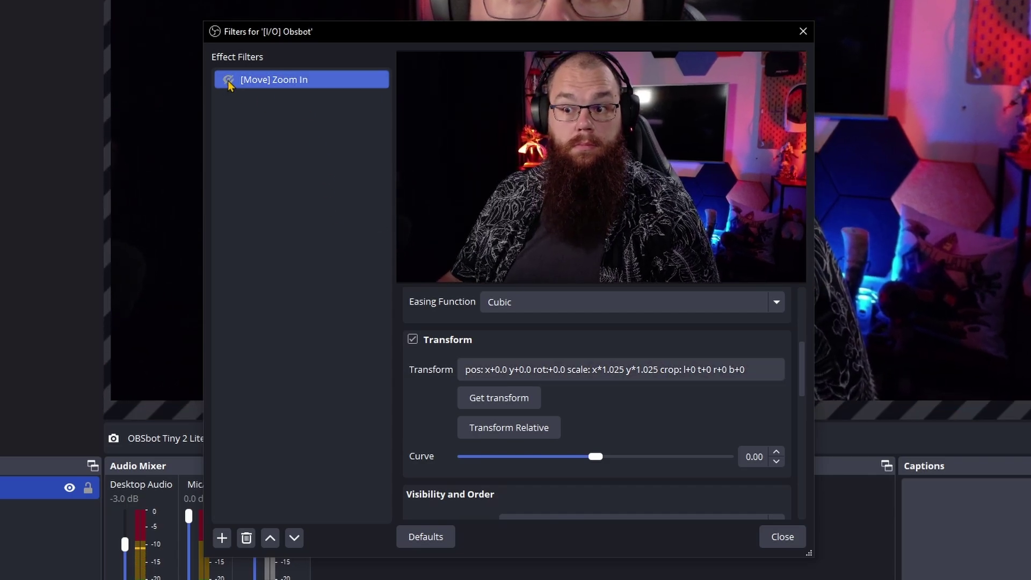
pyautogui.rightClick(261, 82)
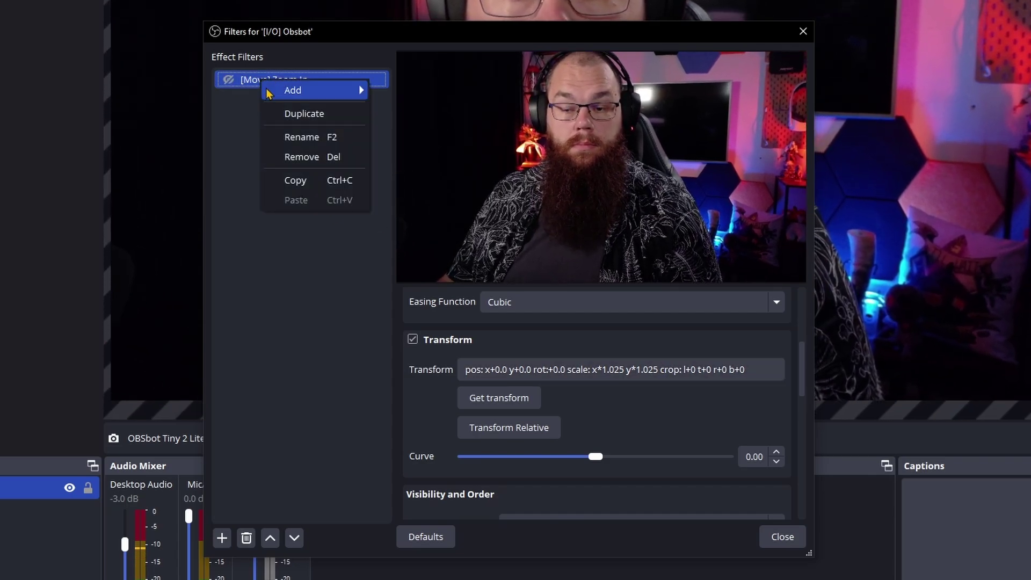
pyautogui.click(303, 115)
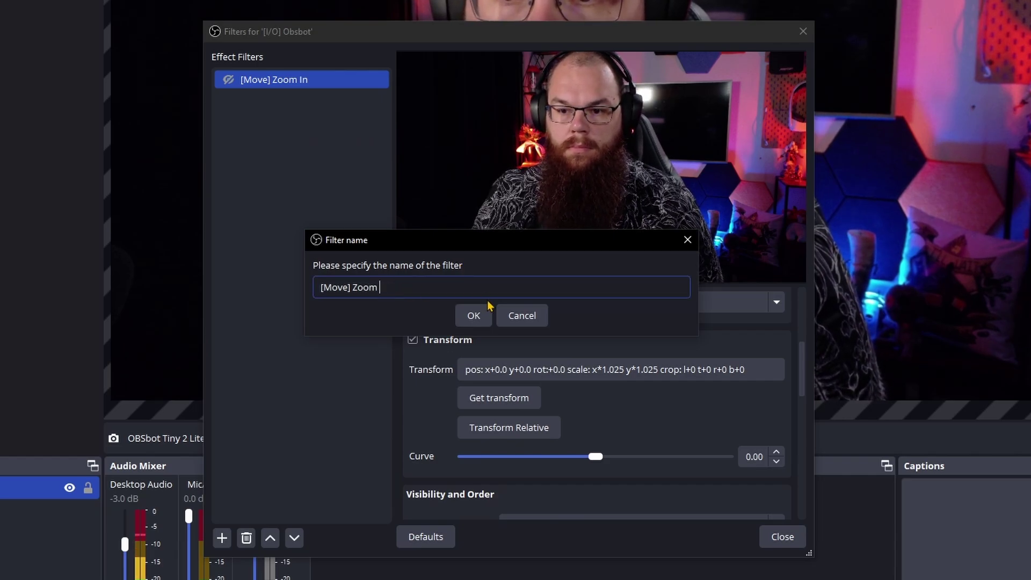
pyautogui.write('Out')
pyautogui.click(474, 316)
# Set the Zoom Out transform scale to x*0.97561 and y*0.97561, then test it
pyautogui.scroll(-5, 451, 360)
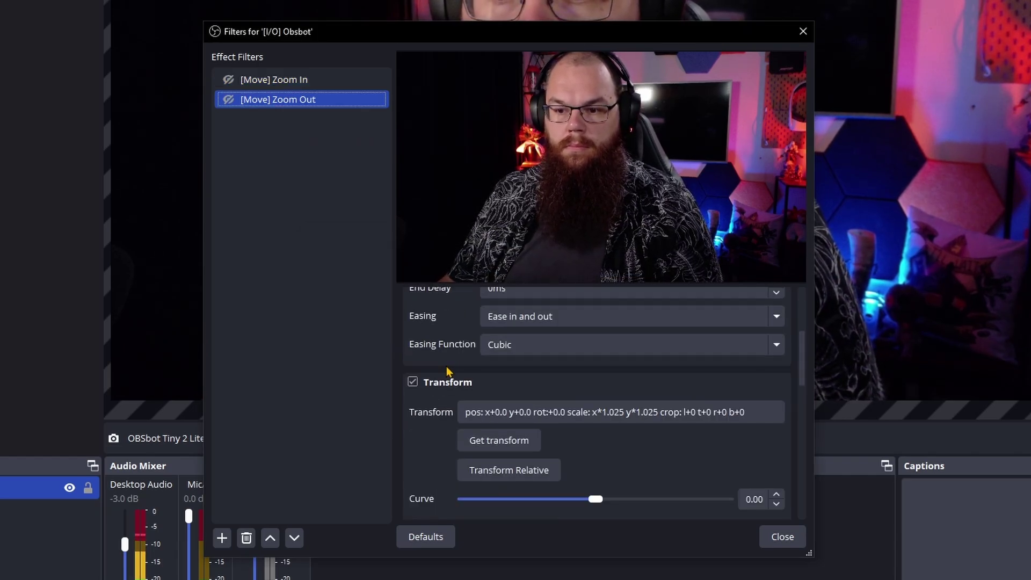
pyautogui.scroll(-1, 515, 408)
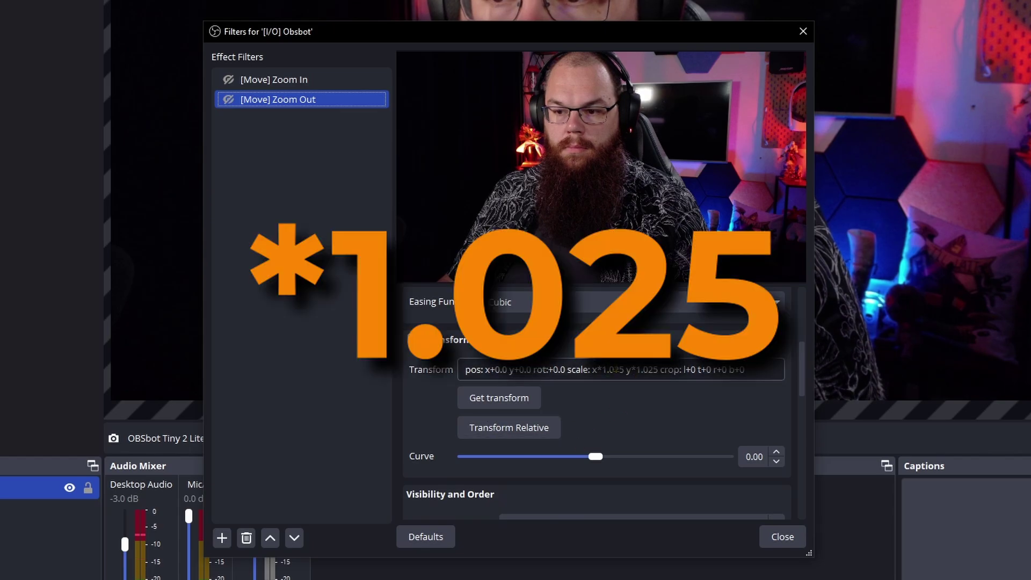
pyautogui.click(622, 369)
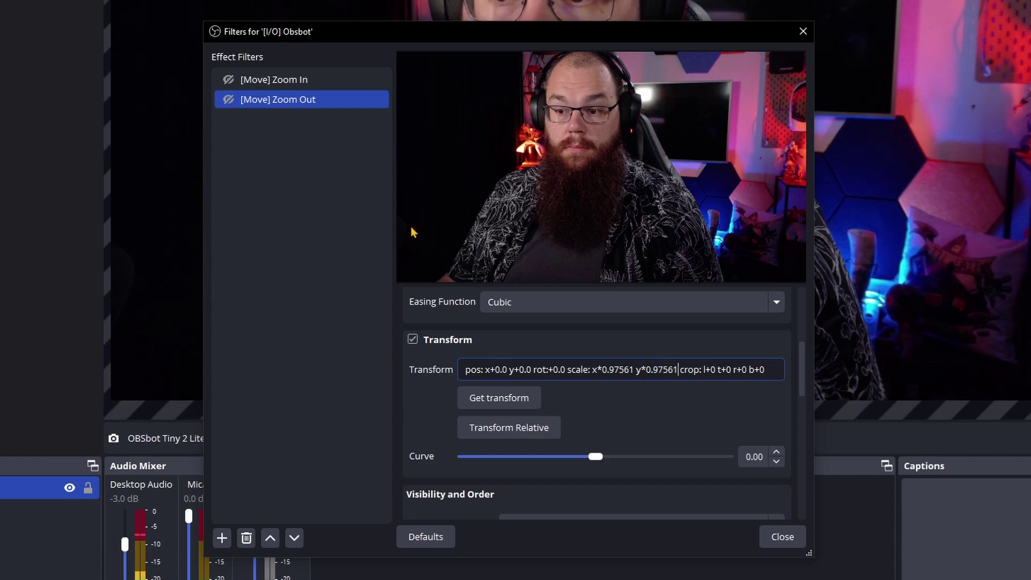
pyautogui.click(229, 100)
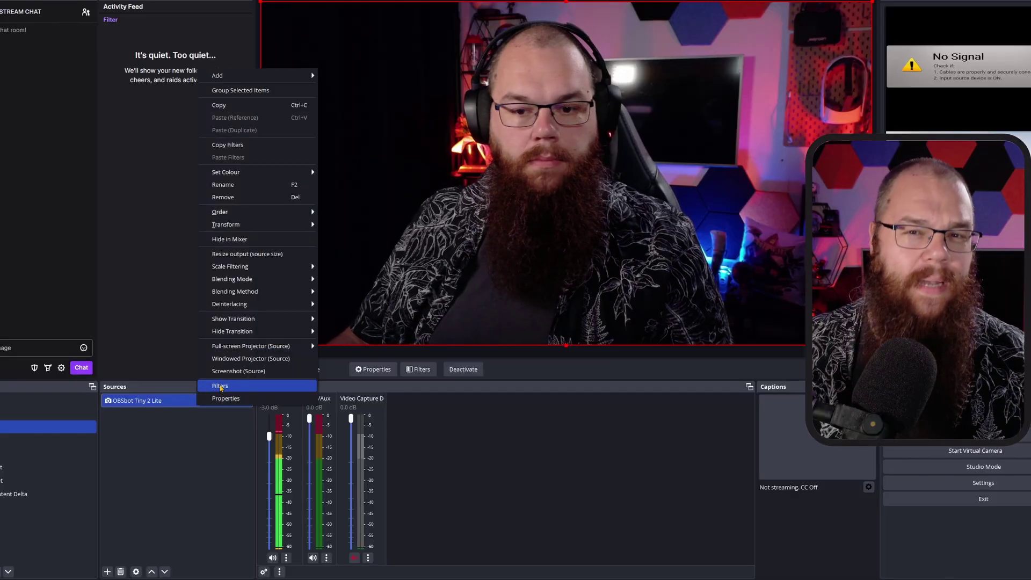
# Duplicate [Move] Zoom In as [Move] Pan Left controlling camera pan
pyautogui.click(220, 387)
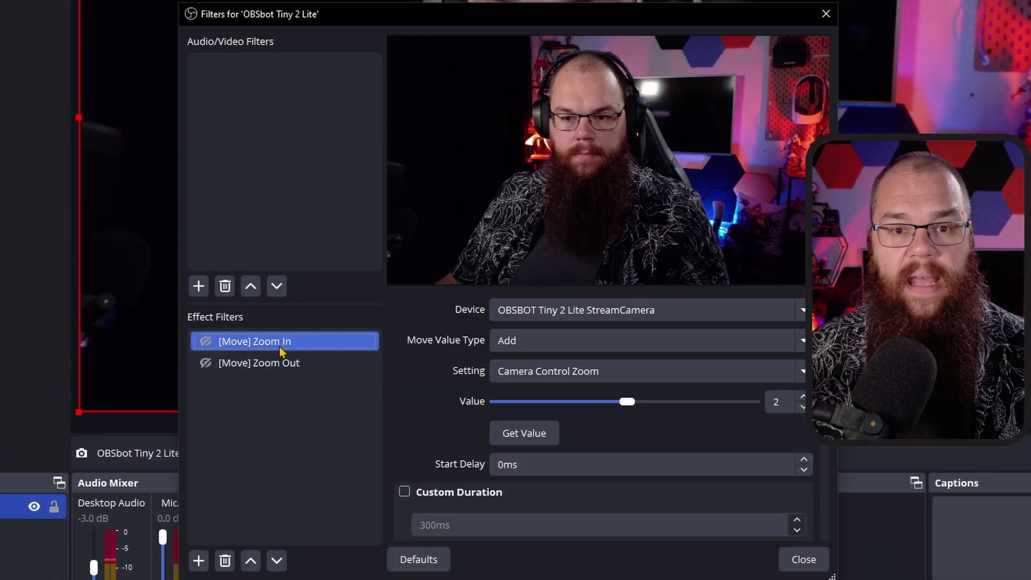
pyautogui.rightClick(279, 346)
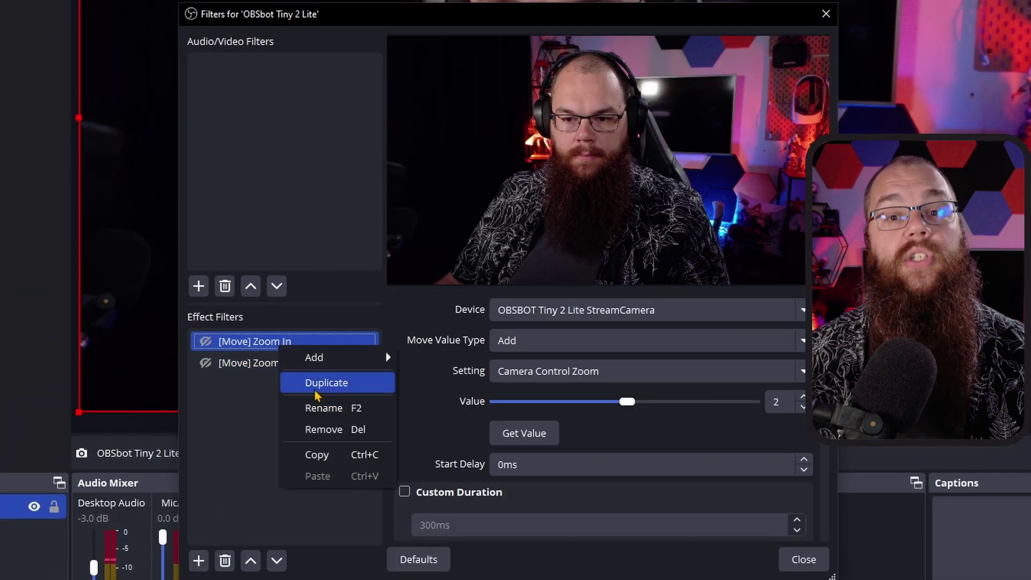
pyautogui.click(314, 383)
pyautogui.write('Pan Left')
pyautogui.press('Return')
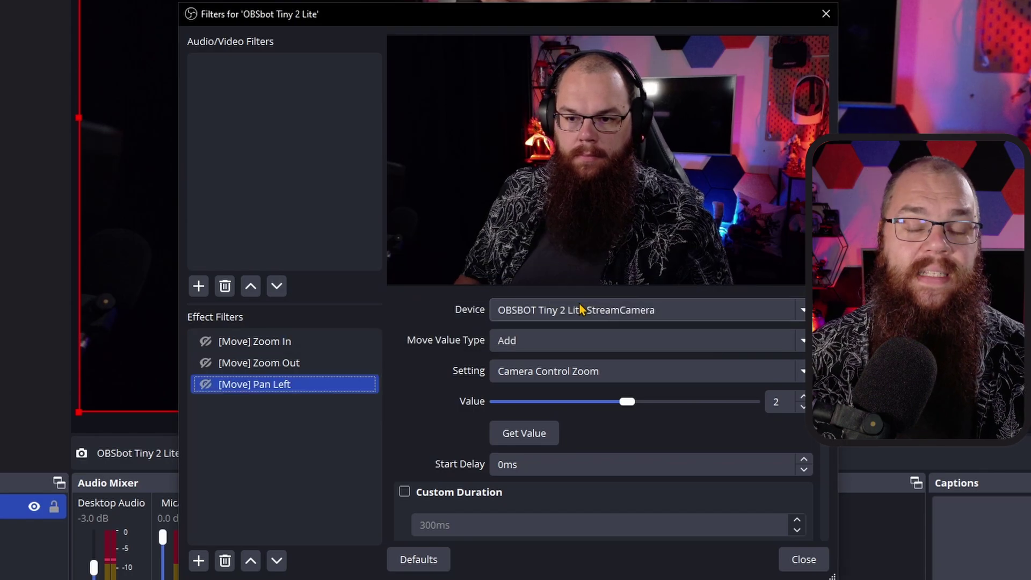
pyautogui.click(559, 371)
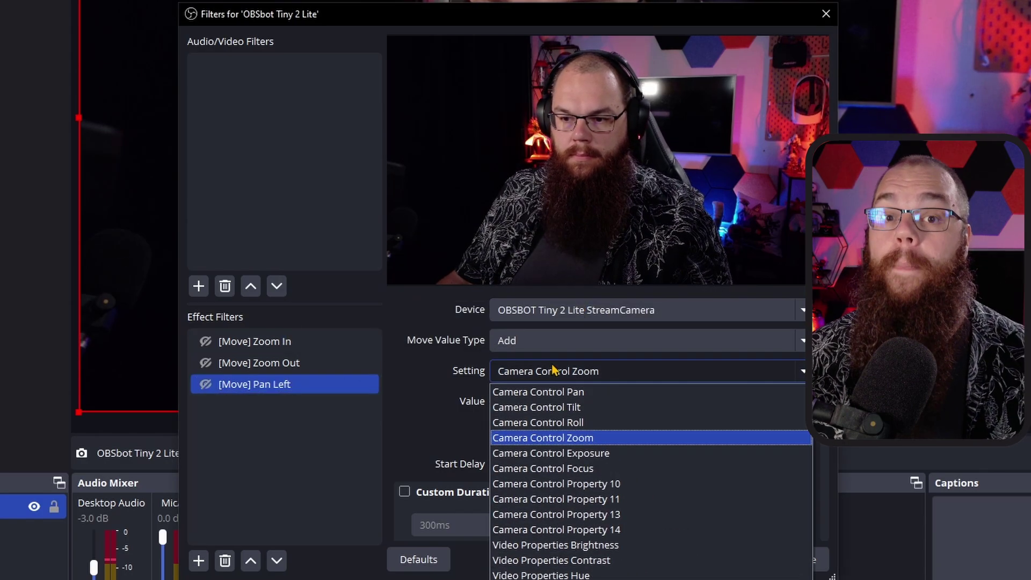
pyautogui.click(574, 397)
pyautogui.scroll(1, 782, 405)
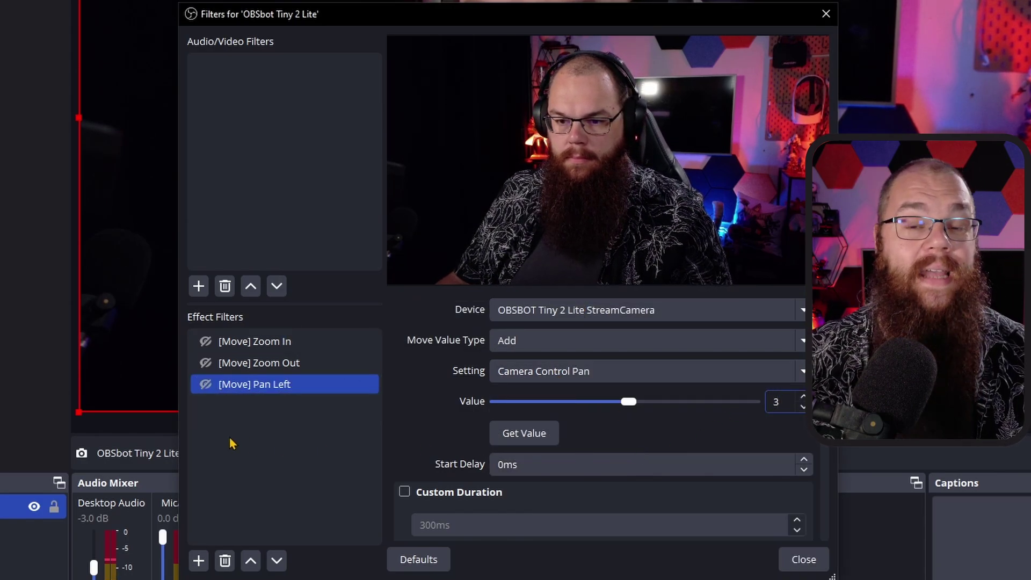
# Duplicate Pan Left as [Move] Pan Right with a negative value of -3
pyautogui.rightClick(238, 386)
pyautogui.click(269, 418)
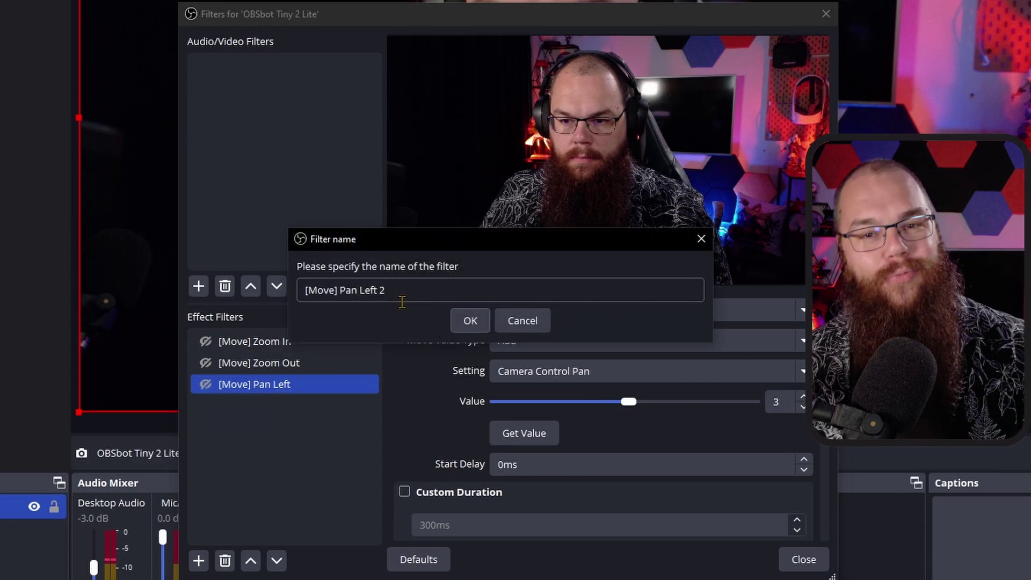
pyautogui.write('Right')
pyautogui.press('Return')
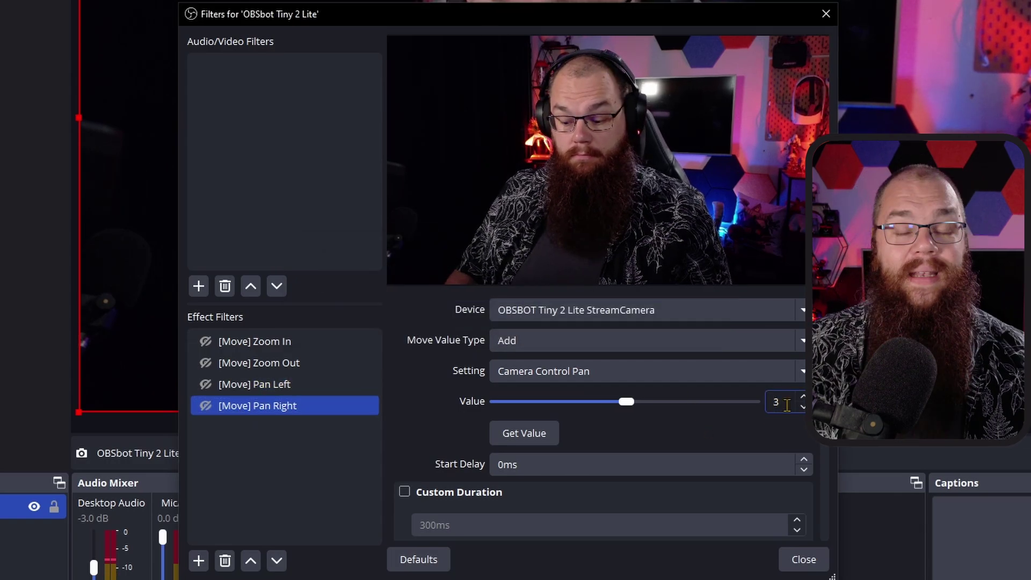
pyautogui.write('-')
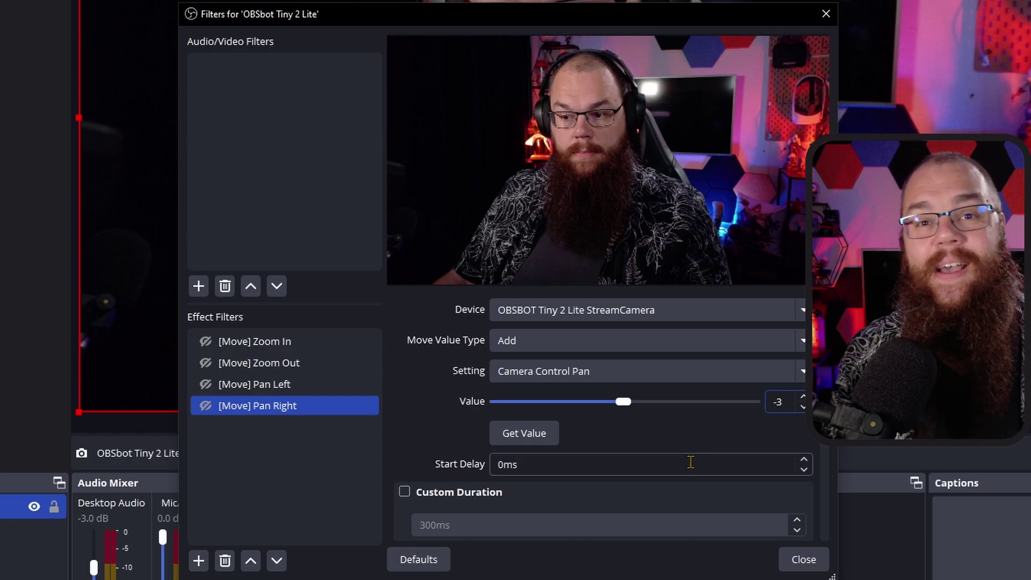
# Duplicate Pan Left as [Move] Tilt Up controlling Camera Control Tilt
pyautogui.rightClick(306, 389)
pyautogui.click(346, 421)
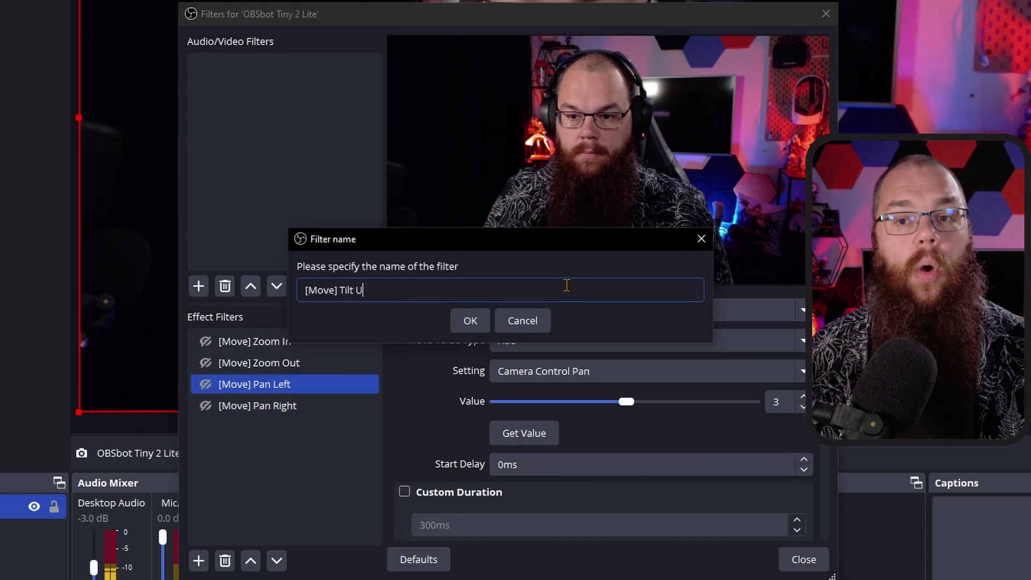
pyautogui.press('Return')
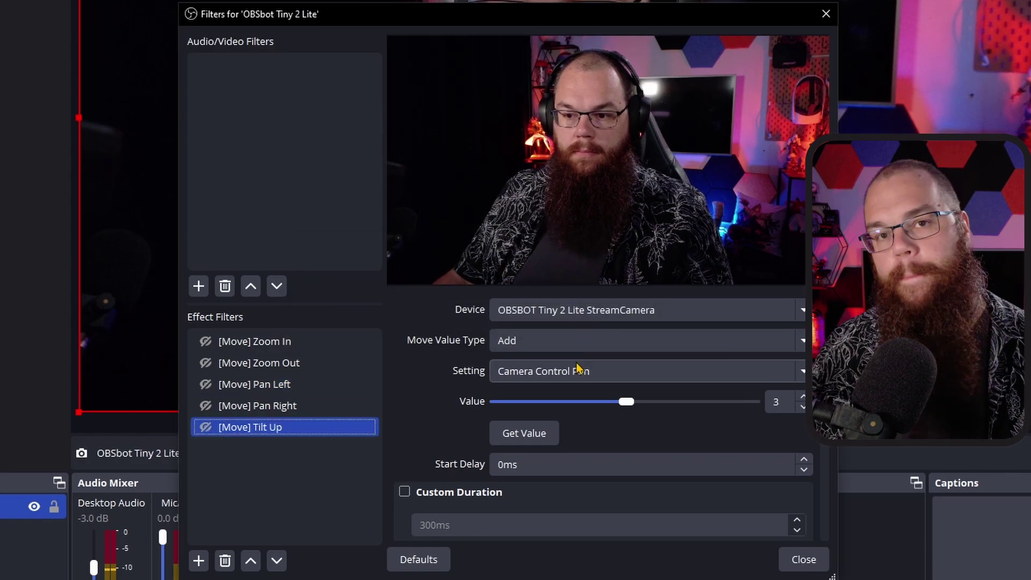
pyautogui.click(547, 369)
pyautogui.click(517, 403)
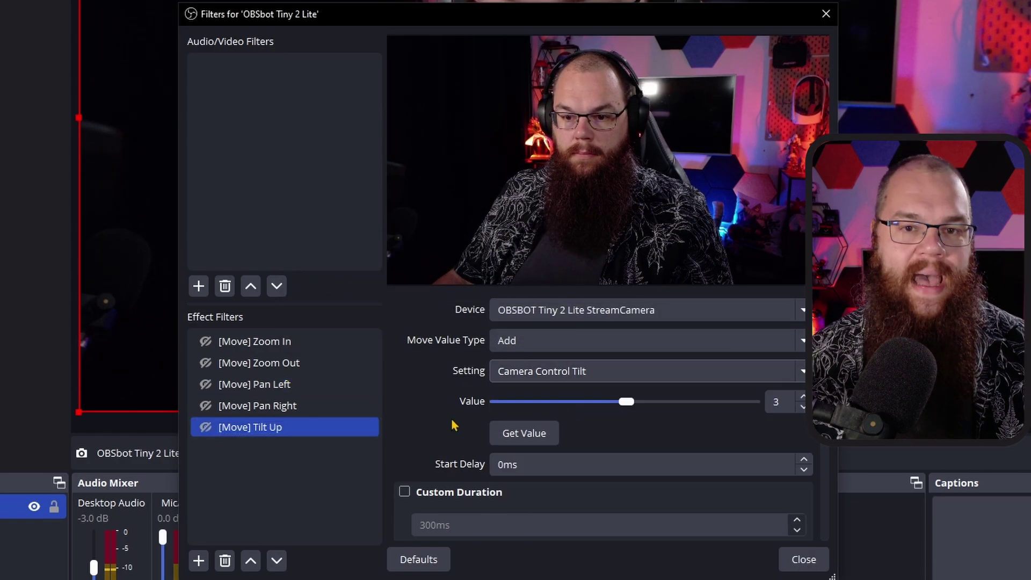
# Duplicate Pan Right as [Move] Tilt Down controlling camera tilt by -3
pyautogui.rightClick(274, 413)
pyautogui.click(321, 449)
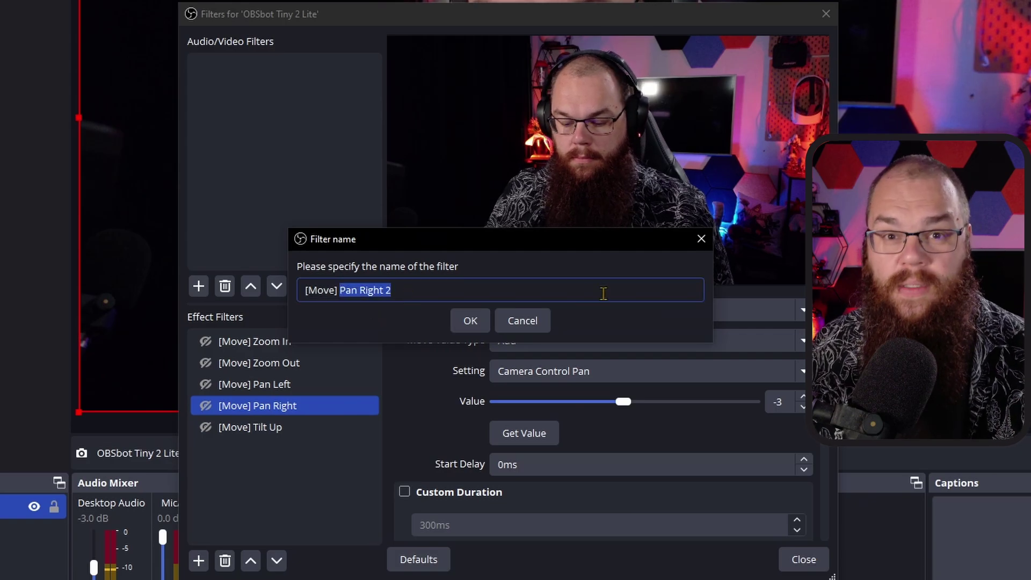
pyautogui.write('Tilt Down')
pyautogui.press('Return')
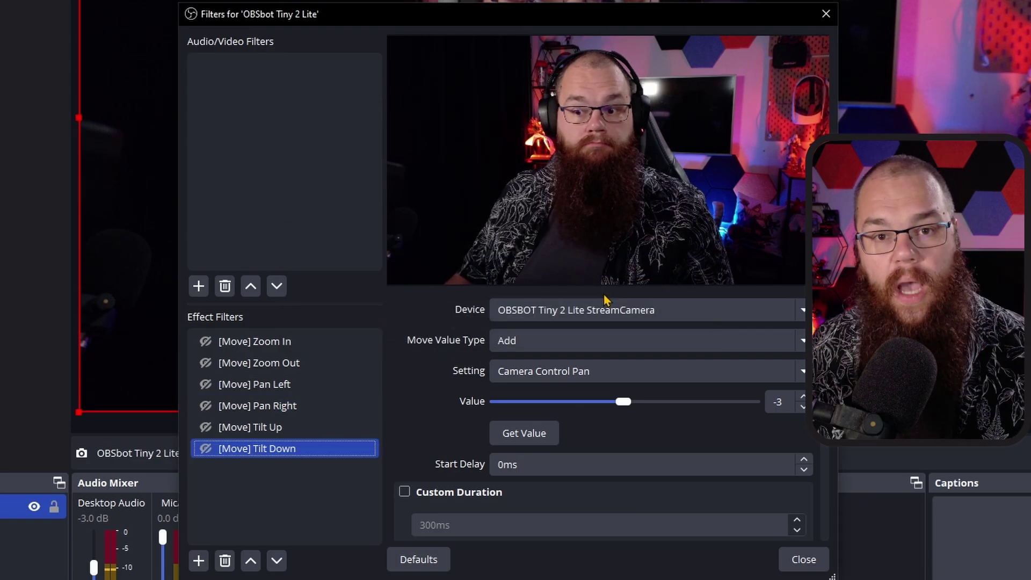
pyautogui.click(593, 372)
pyautogui.click(588, 410)
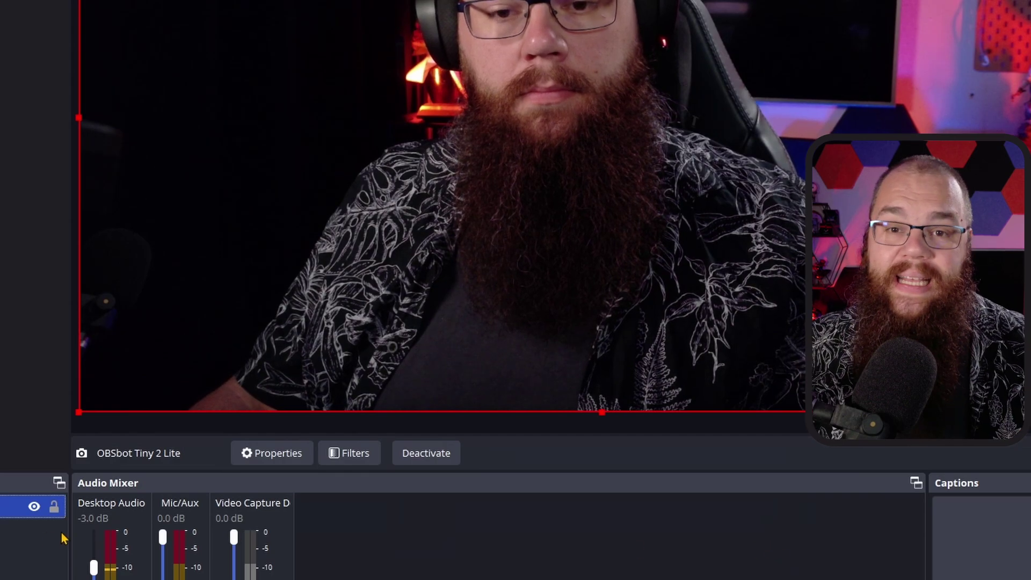
# Recall OBSBOT Center's Preset1 to return the camera to a wider framing
pyautogui.rightClick(64, 532)
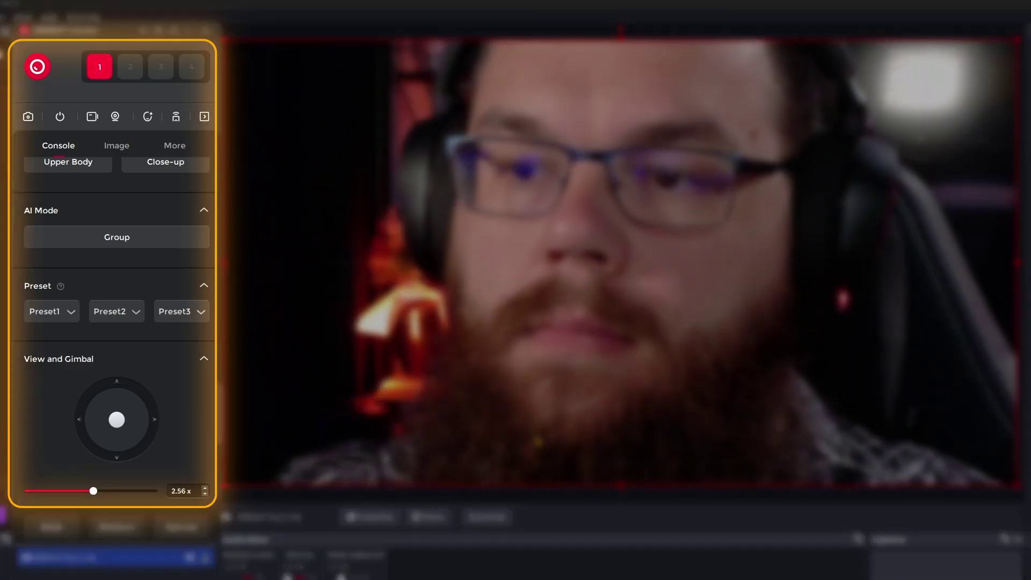
pyautogui.click(49, 316)
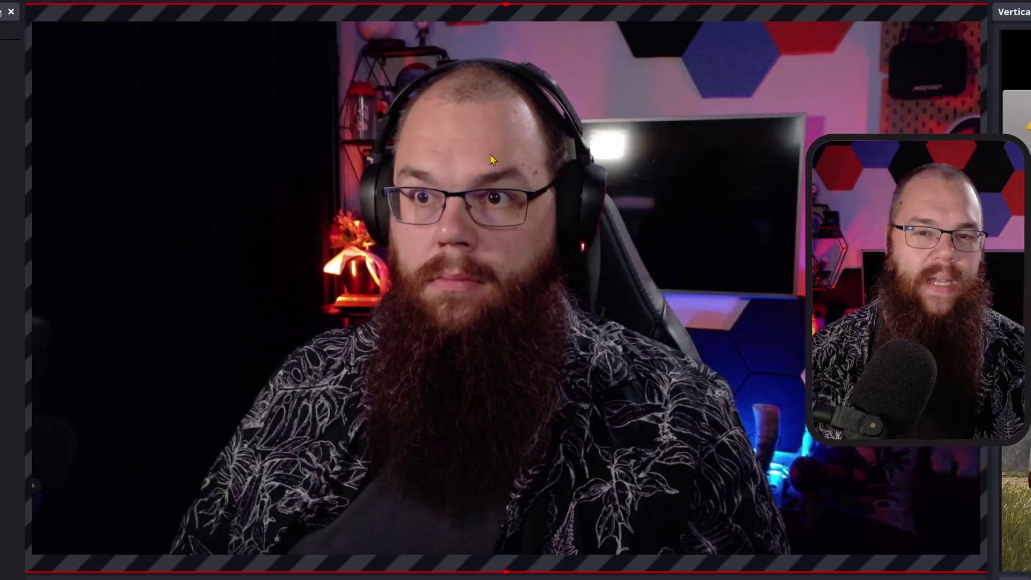
# Resize and reposition the webcam source so it nearly fills the canvas
pyautogui.moveTo(506, 11); pyautogui.dragTo(506, 115)
pyautogui.moveTo(490, 198); pyautogui.dragTo(417, 96)
pyautogui.moveTo(849, 490); pyautogui.dragTo(963, 528)
# Add a Move Source filter named '[Move] Reset' to the [I/O] Obsbot scene
pyautogui.rightClick(143, 360)
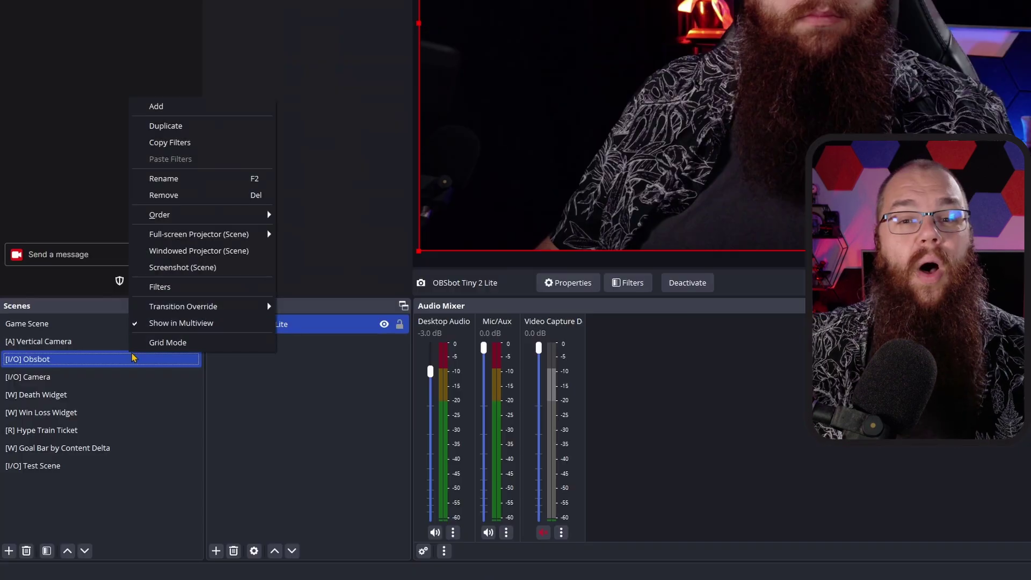
pyautogui.click(163, 285)
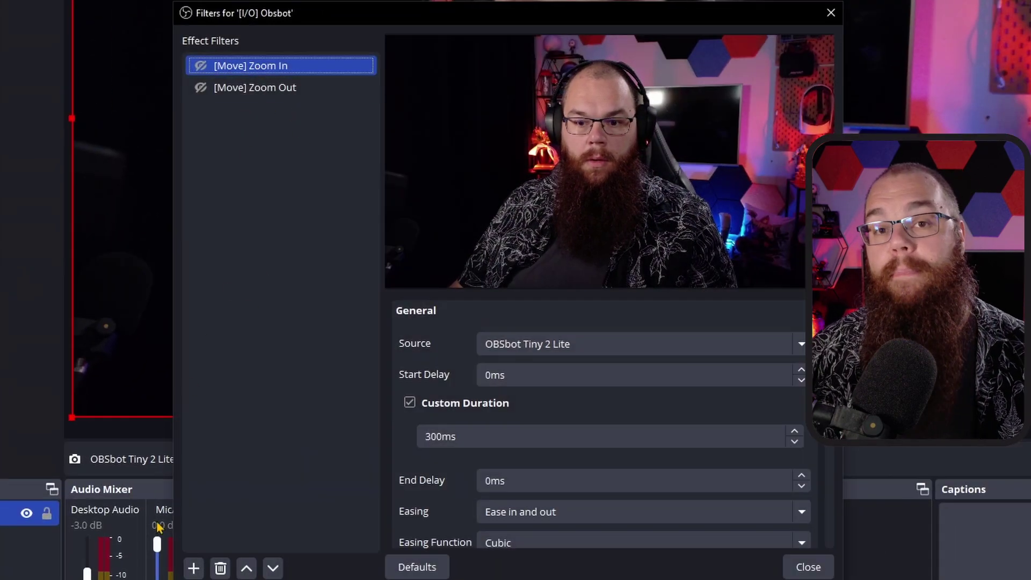
pyautogui.click(194, 568)
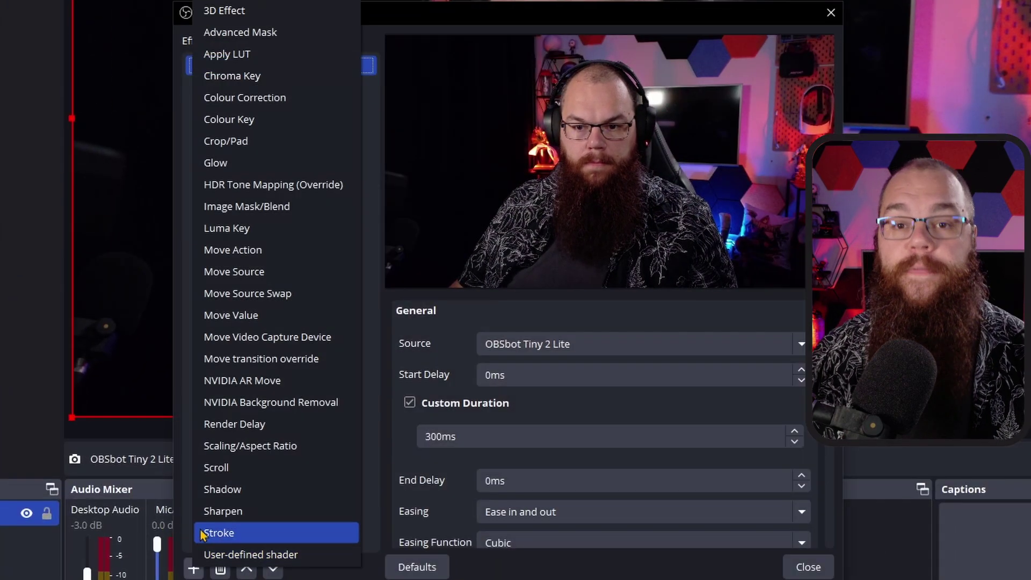
pyautogui.click(263, 270)
pyautogui.write('[M')
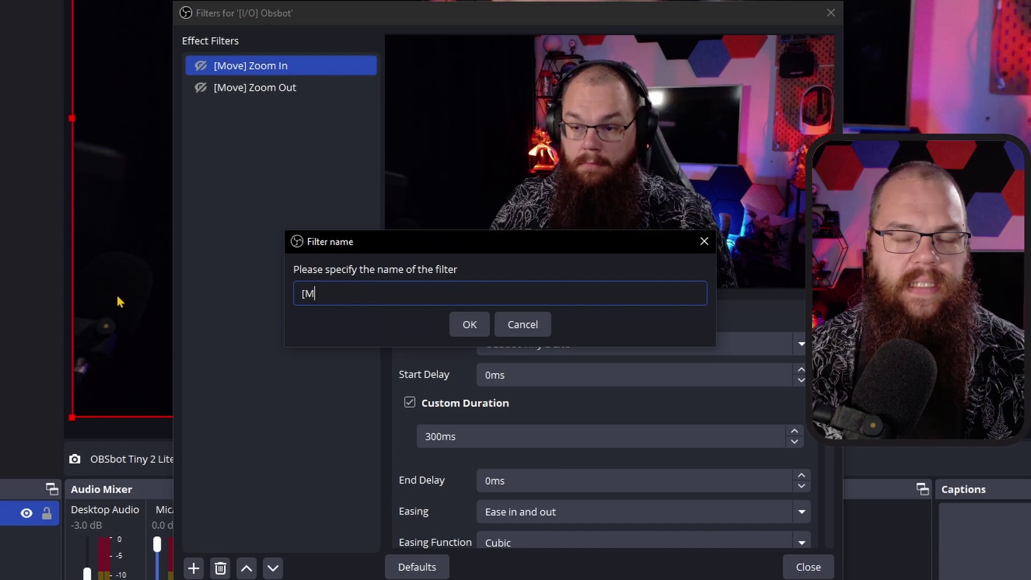
pyautogui.write('ove] Reset')
pyautogui.press('Return')
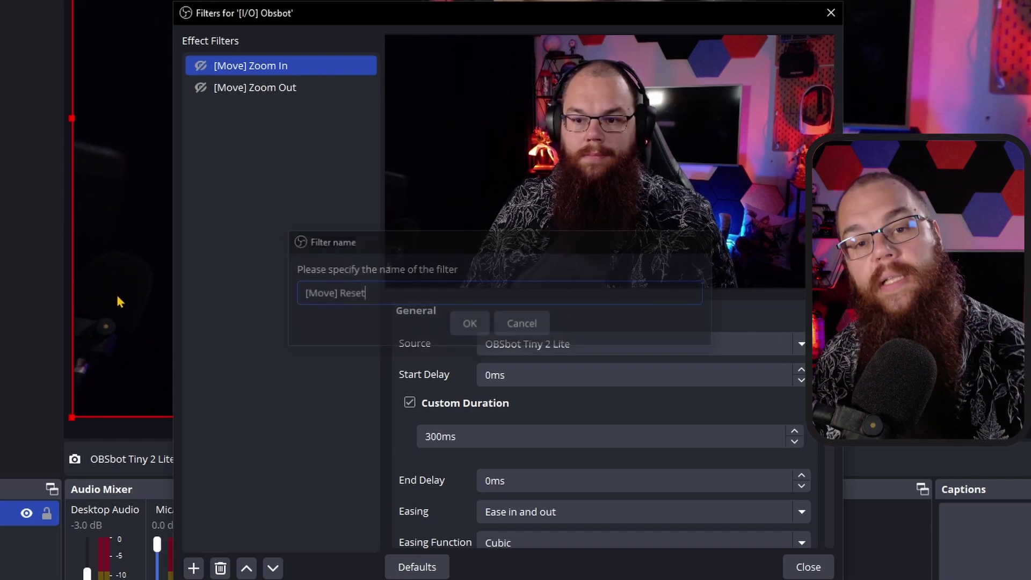
pyautogui.scroll(-1, 462, 344)
pyautogui.scroll(-3, 461, 346)
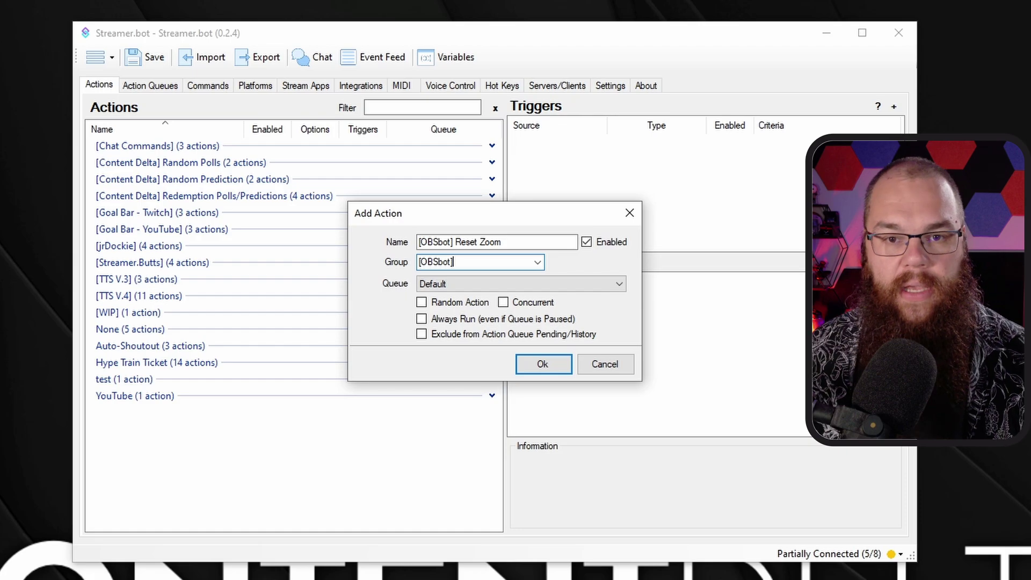
# Give the [OBSbot] Reset Zoom action a Set Scene Filter State sub-action for [I/O] Obsbot's [Move] Reset filter
pyautogui.press('Return')
pyautogui.rightClick(696, 286)
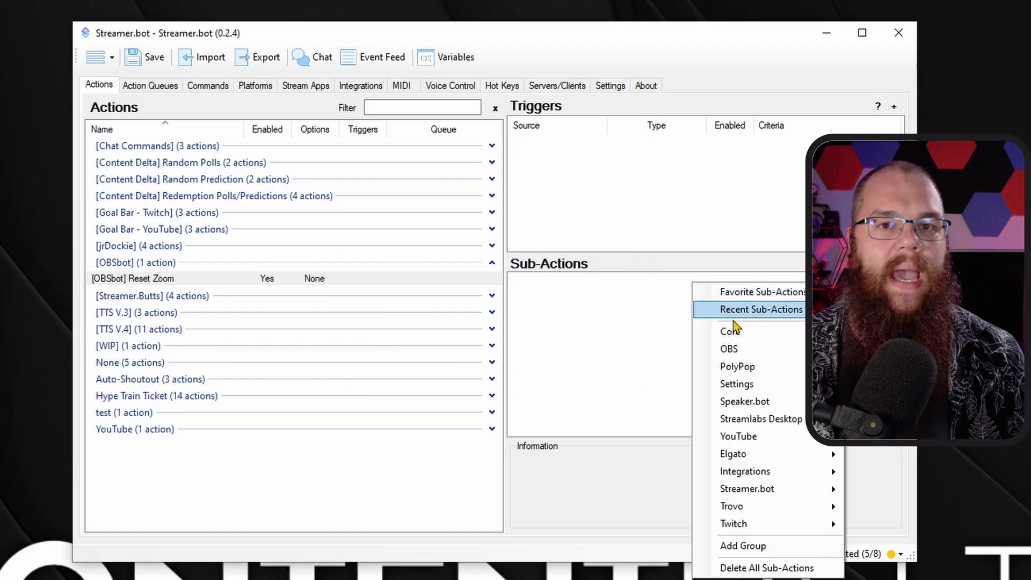
pyautogui.moveTo(748, 349)
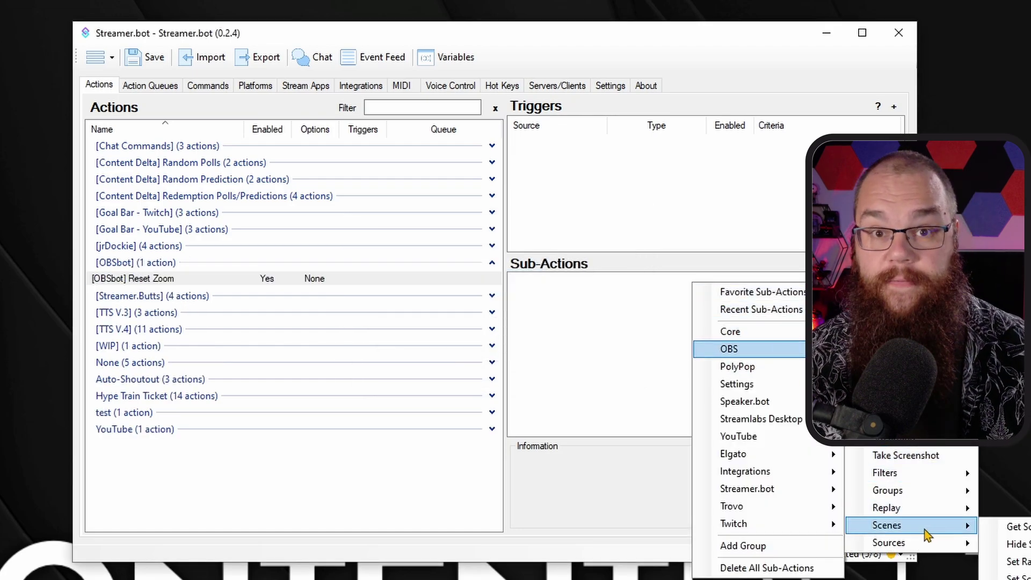
pyautogui.click(1018, 578)
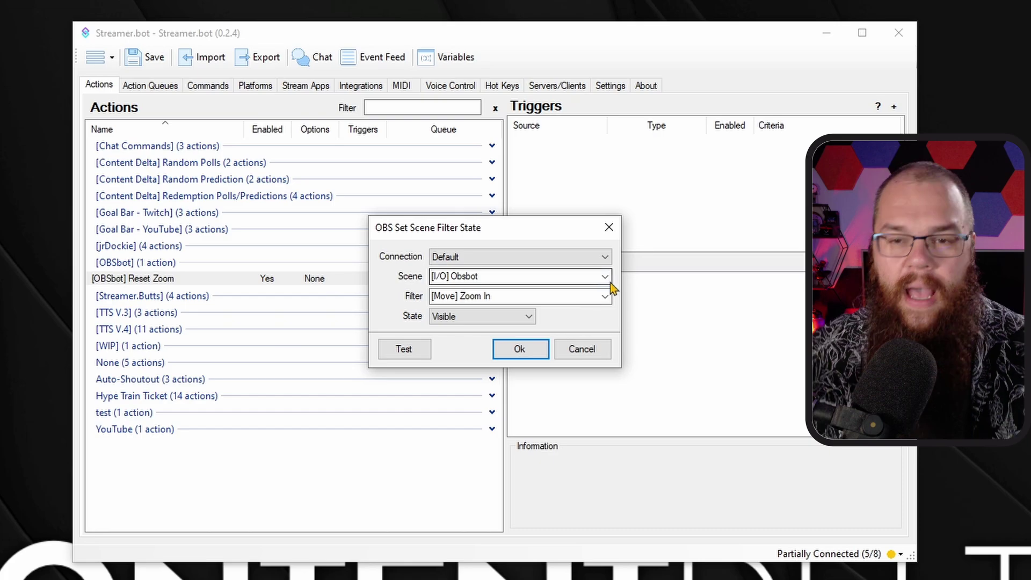
pyautogui.click(605, 277)
pyautogui.click(499, 353)
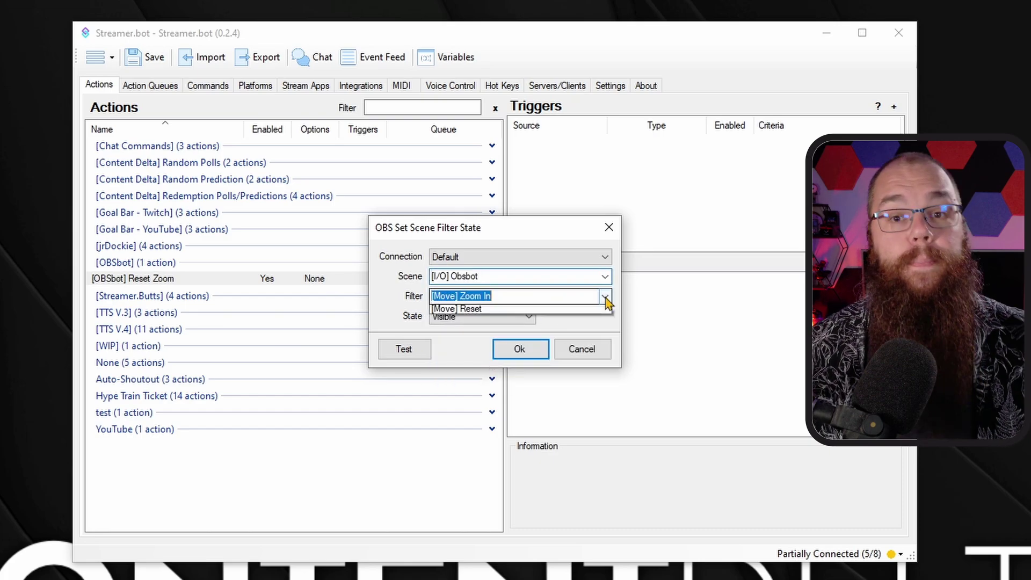
pyautogui.click(563, 331)
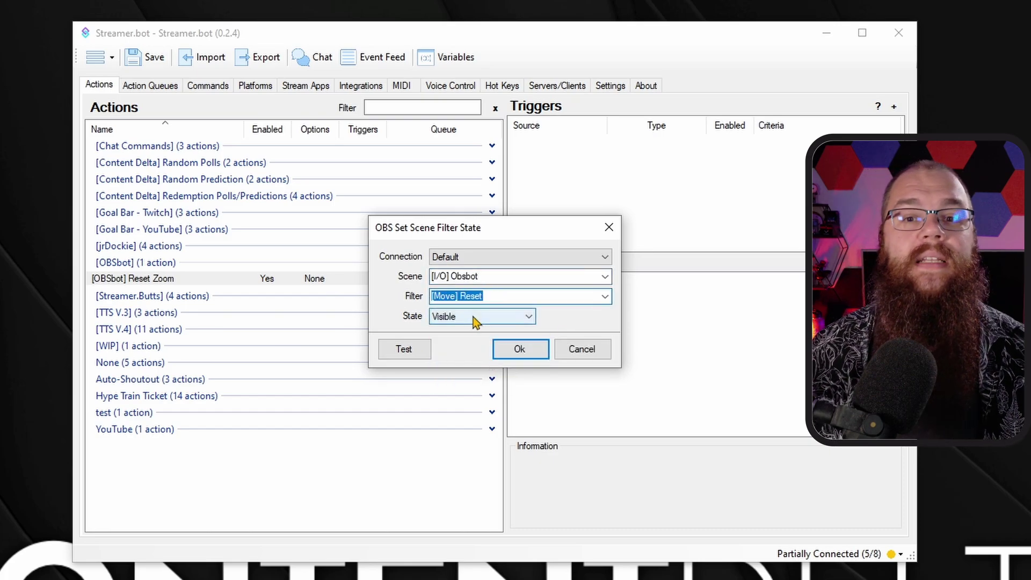
pyautogui.click(510, 350)
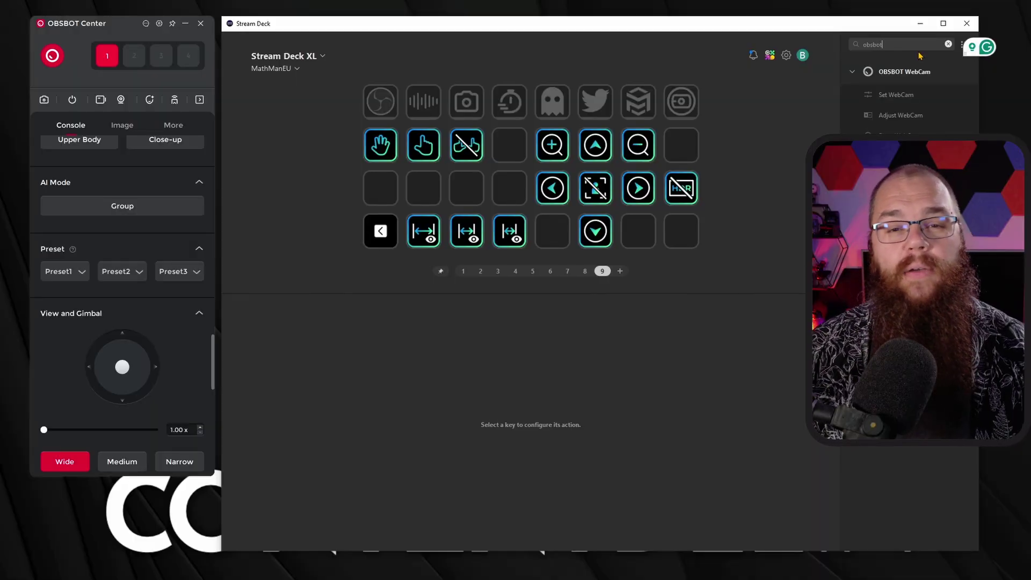
# Make the row 3, column 1 key a Set WebCam Preset Position 1 action; add Set WebCam to column 2
pyautogui.moveTo(896, 94); pyautogui.dragTo(380, 188)
pyautogui.moveTo(901, 115); pyautogui.dragTo(380, 193)
pyautogui.click(598, 311)
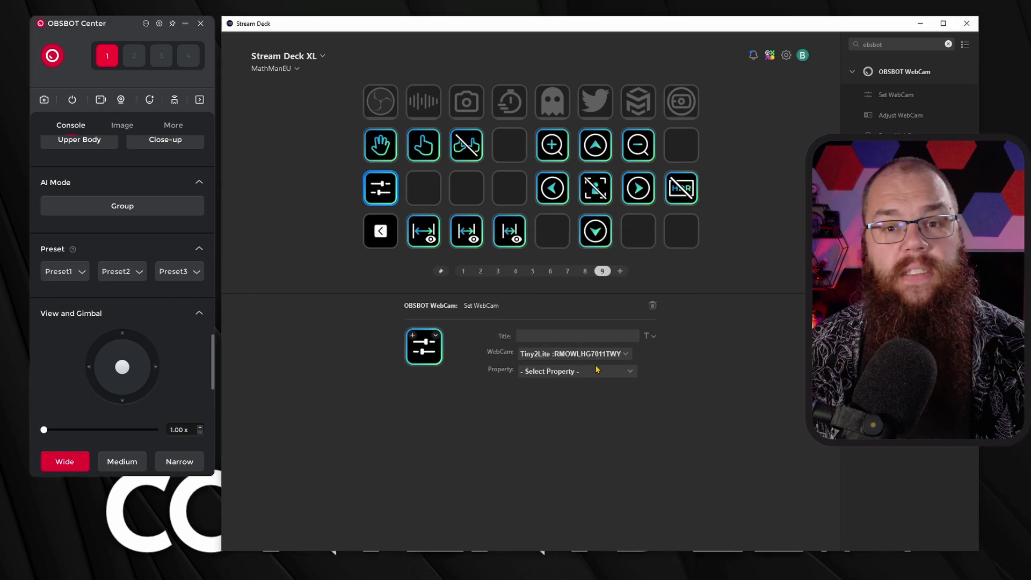
pyautogui.click(597, 369)
pyautogui.click(607, 392)
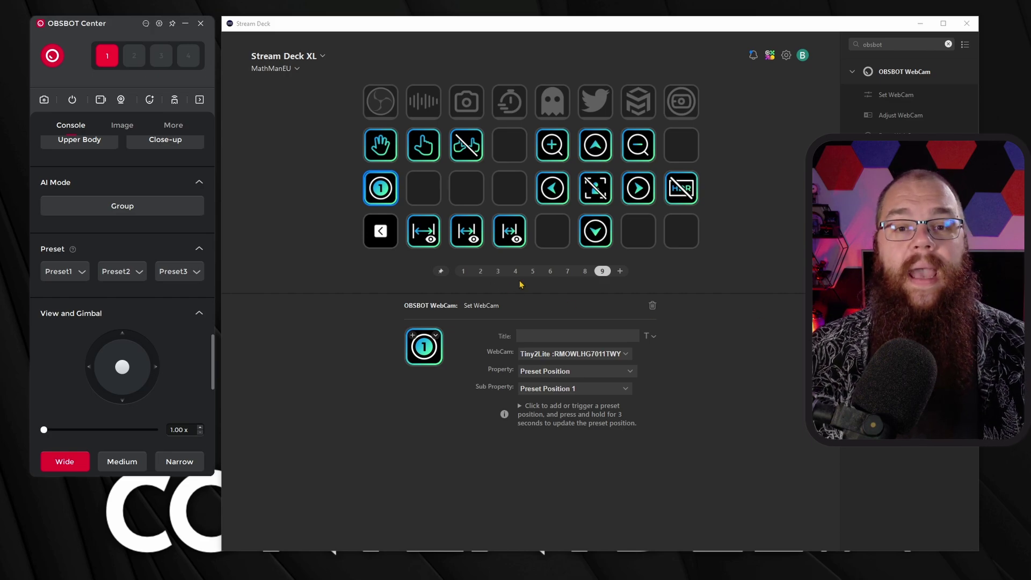
pyautogui.moveTo(889, 99); pyautogui.dragTo(424, 188)
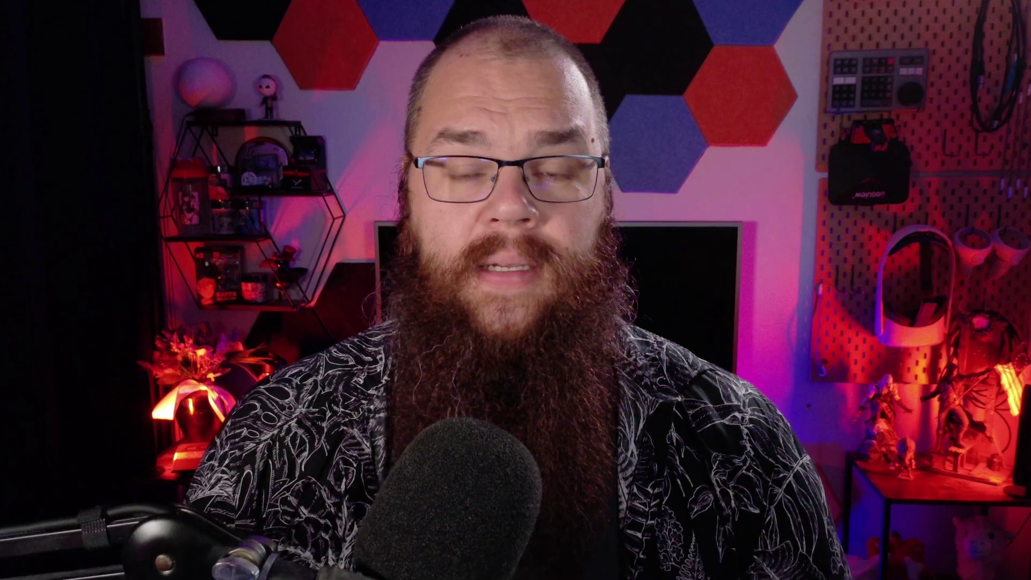